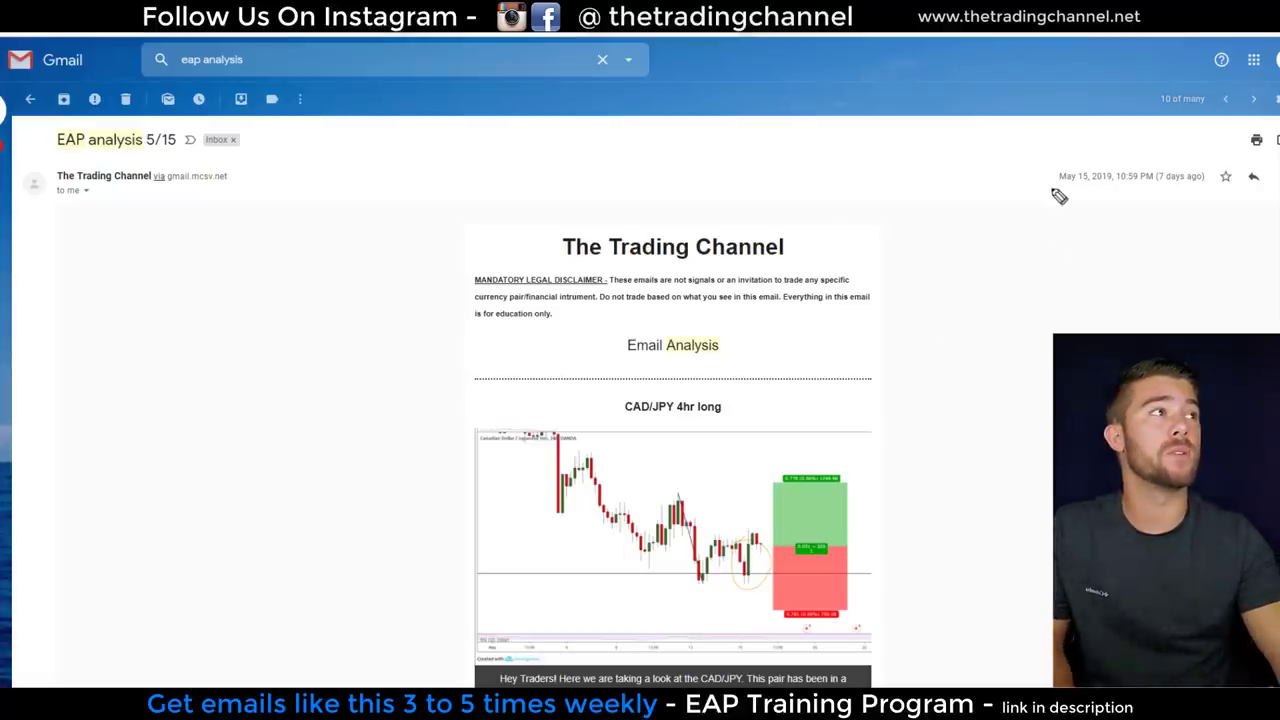
# Step: Underline the sent date of the EAP analysis 5/15 email and clear the mark
pyautogui.moveTo(1052, 190); pyautogui.dragTo(1163, 196)
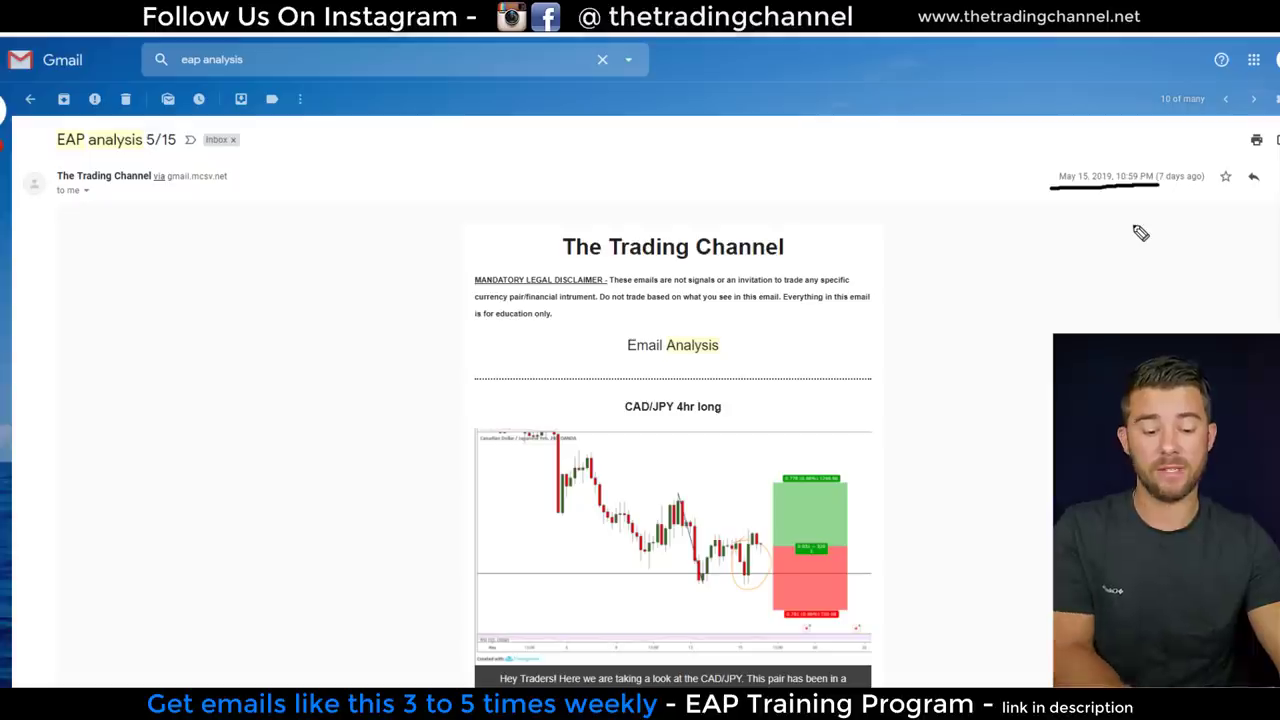
pyautogui.press('Escape')
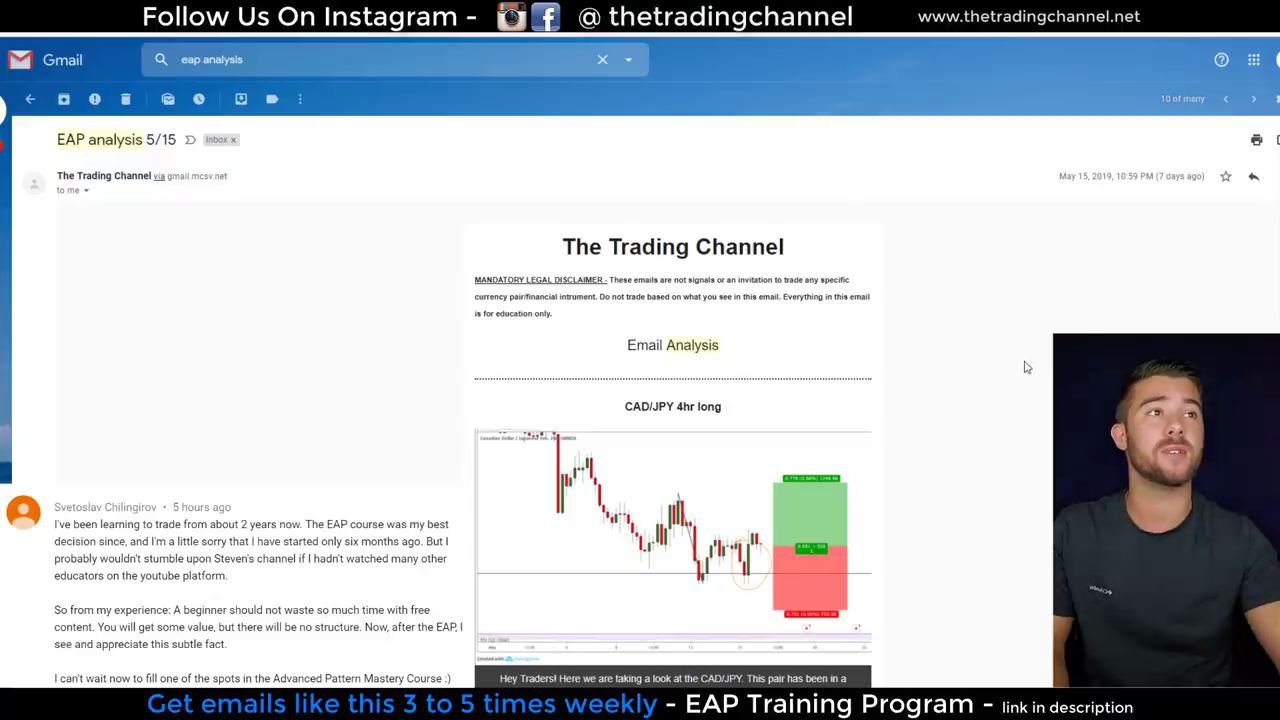
pyautogui.scroll(-1, 1025, 368)
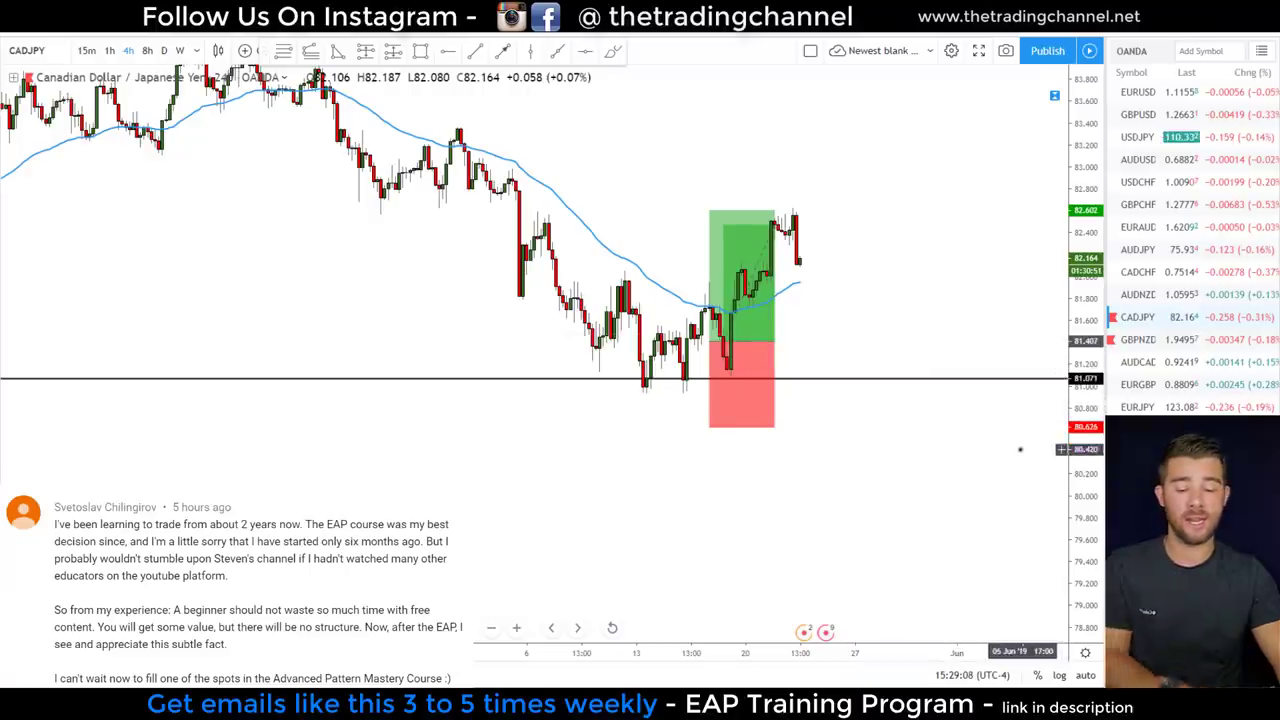
# Step: On the CADJPY 4-hour chart in TradingView, circle the 81.407 entry price, mark the entry level and trace the preceding swing with the pen
pyautogui.moveTo(1104, 320); pyautogui.dragTo(1088, 333)
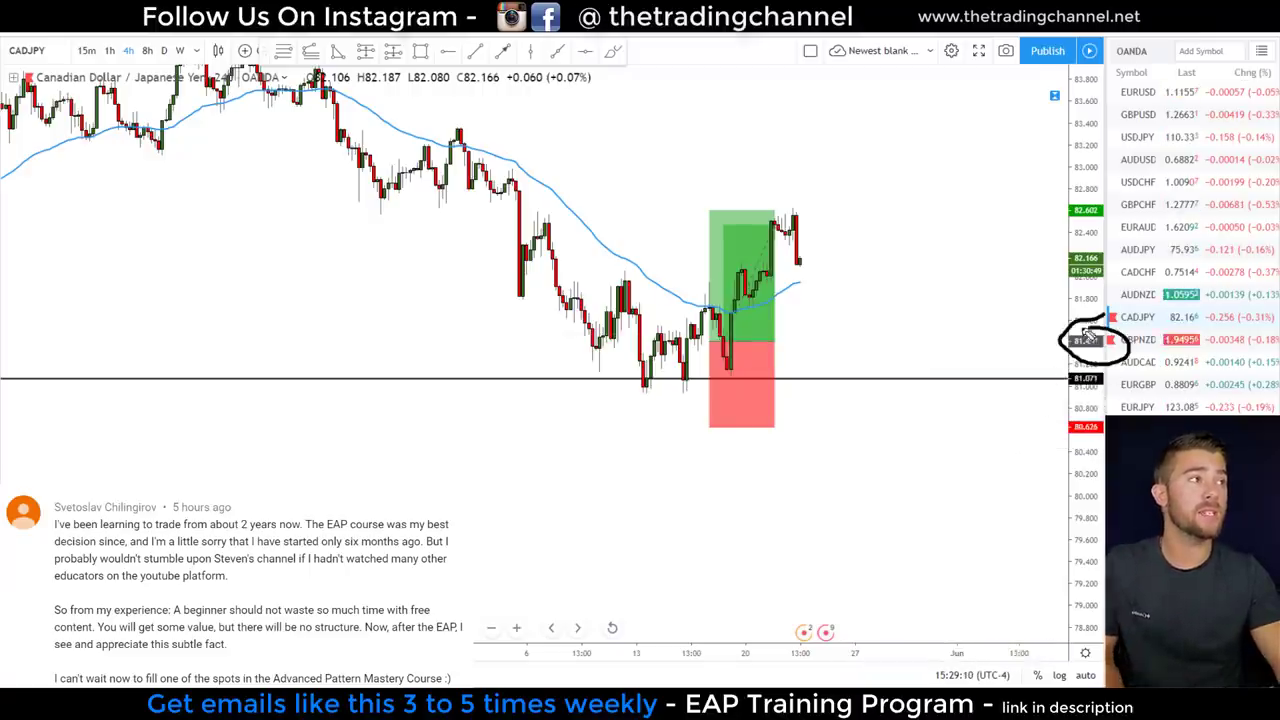
pyautogui.moveTo(697, 342); pyautogui.dragTo(785, 343)
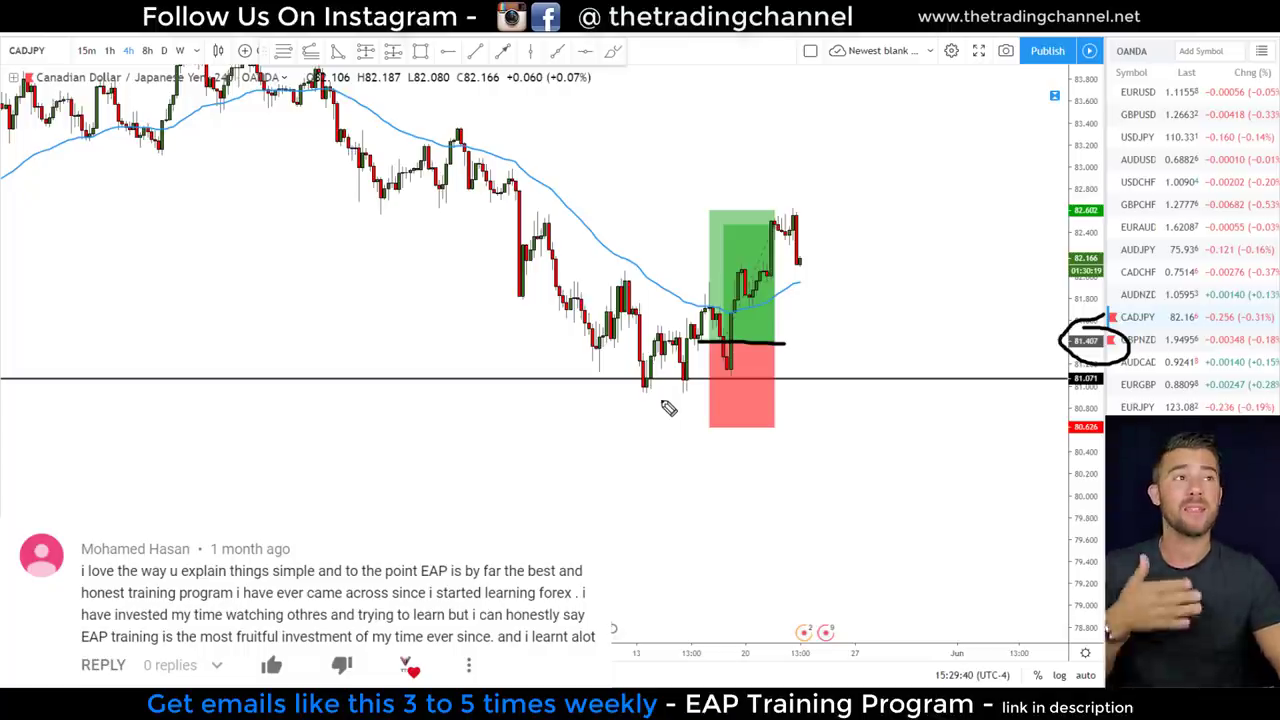
pyautogui.moveTo(622, 273)
pyautogui.mouseDown()
pyautogui.moveTo(651, 392)
pyautogui.moveTo(667, 338)
pyautogui.moveTo(695, 385)
pyautogui.mouseUp()
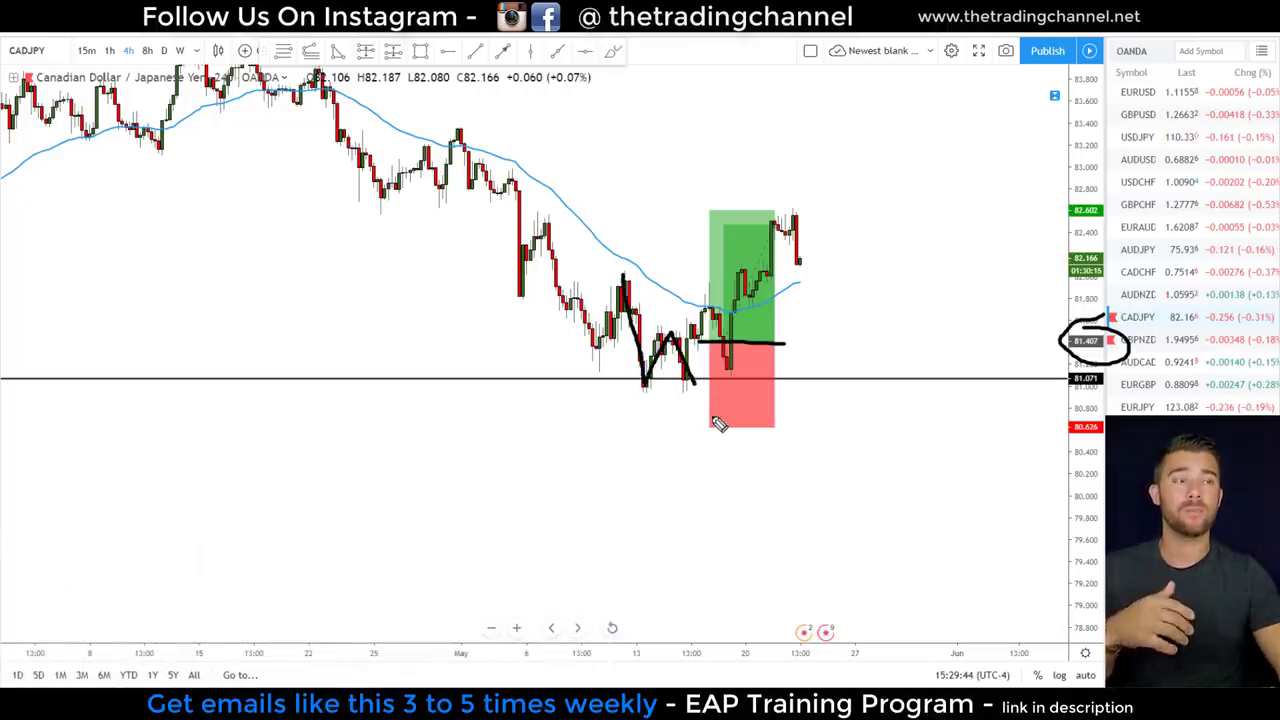
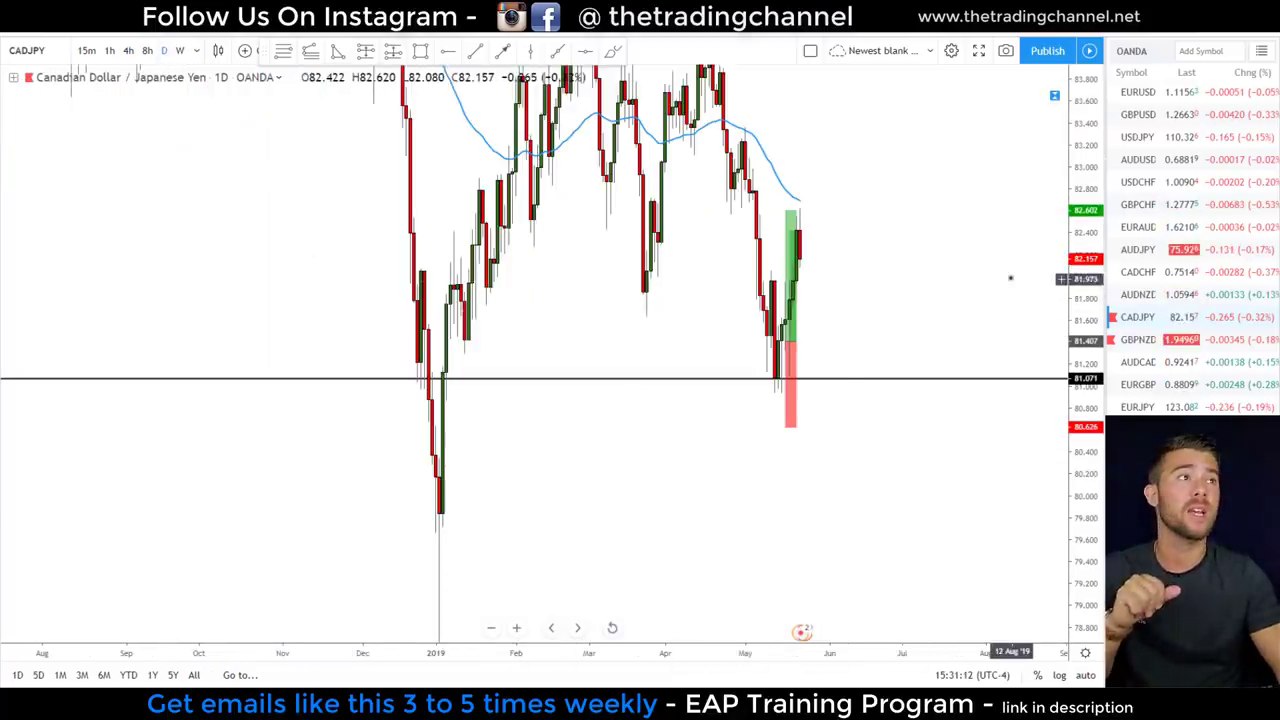
# Step: Remove the horizontal line at 81.071 from the daily CADJPY chart
pyautogui.scroll(-2, 1012, 280)
pyautogui.scroll(-4, 1000, 330)
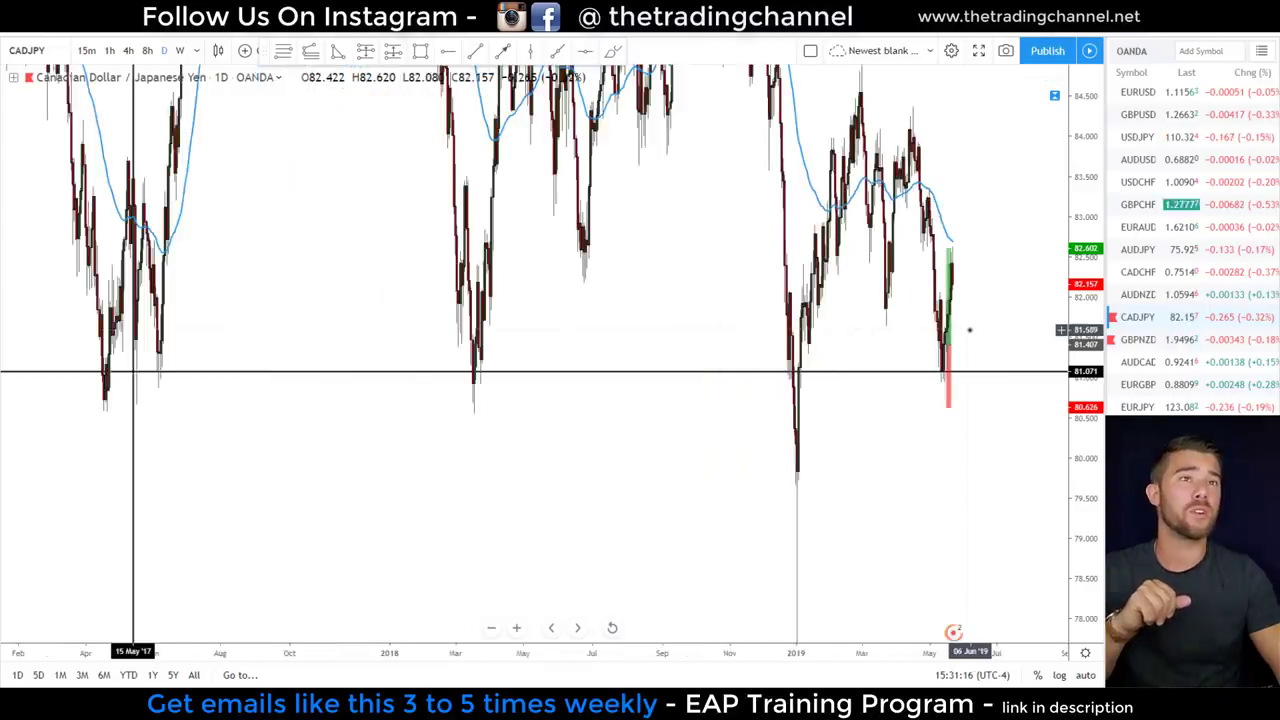
pyautogui.moveTo(1064, 395); pyautogui.dragTo(1064, 424)
pyautogui.moveTo(863, 449); pyautogui.dragTo(897, 443)
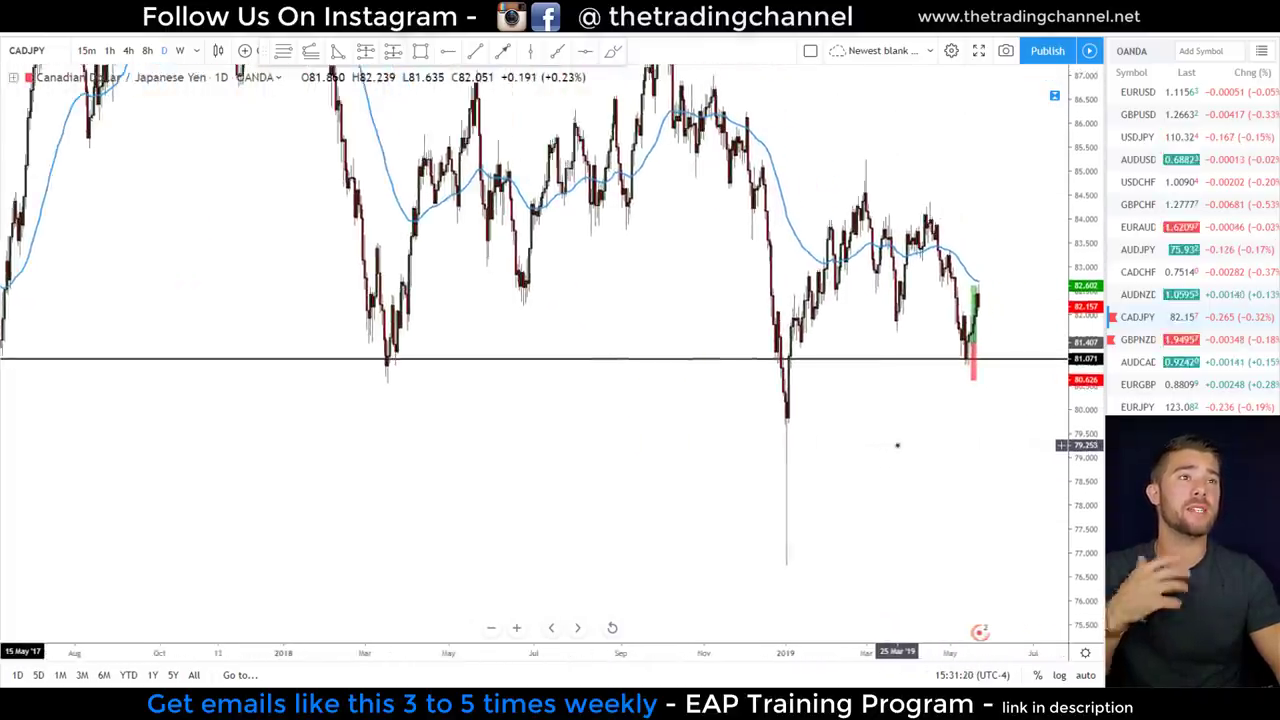
pyautogui.scroll(-3, 897, 443)
pyautogui.rightClick(912, 360)
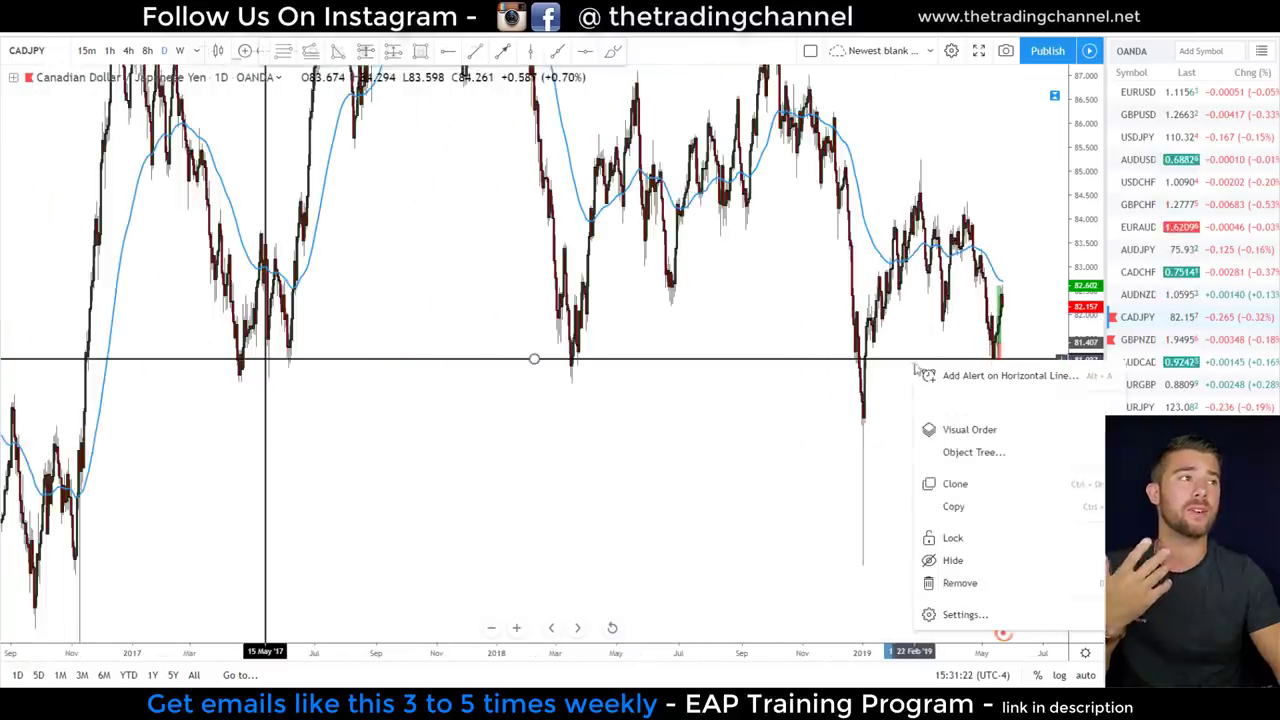
pyautogui.click(956, 586)
# Step: Trace the latest daily decline into the May 2019 low with the pen and clear the mark
pyautogui.scroll(2, 920, 455)
pyautogui.scroll(1, 920, 455)
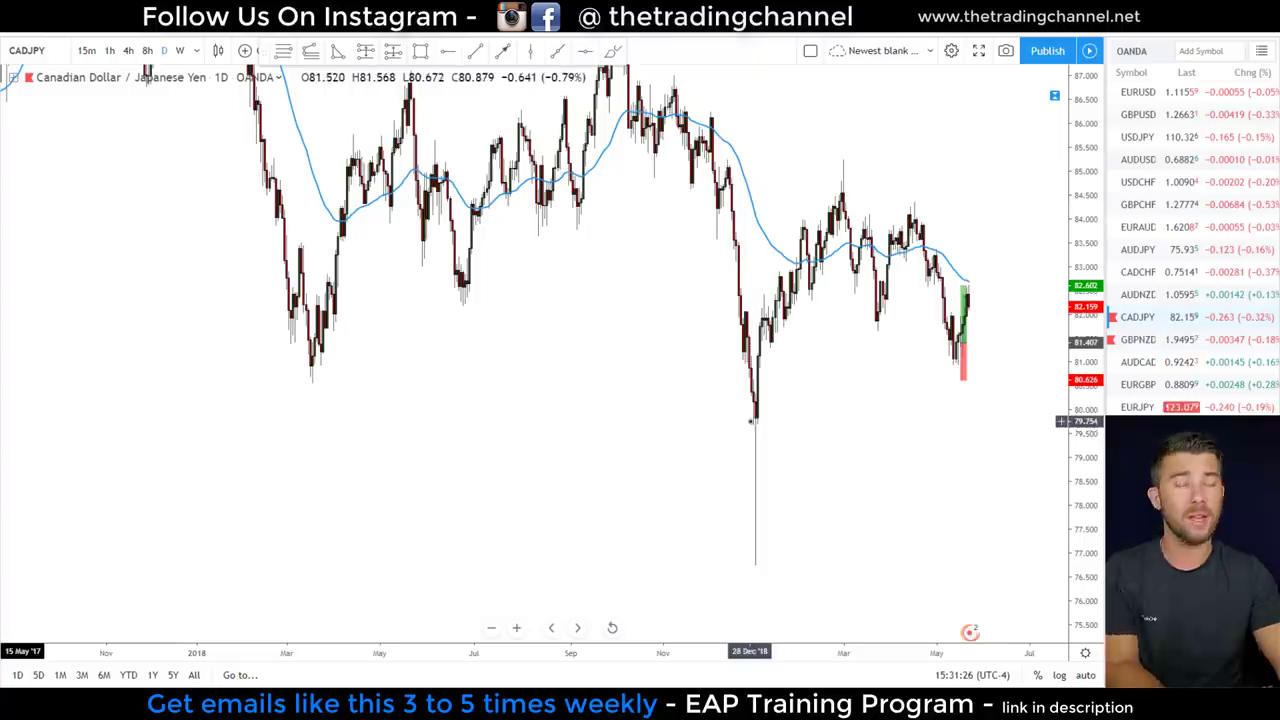
pyautogui.moveTo(928, 258)
pyautogui.mouseDown()
pyautogui.moveTo(945, 330)
pyautogui.moveTo(950, 312)
pyautogui.mouseUp()
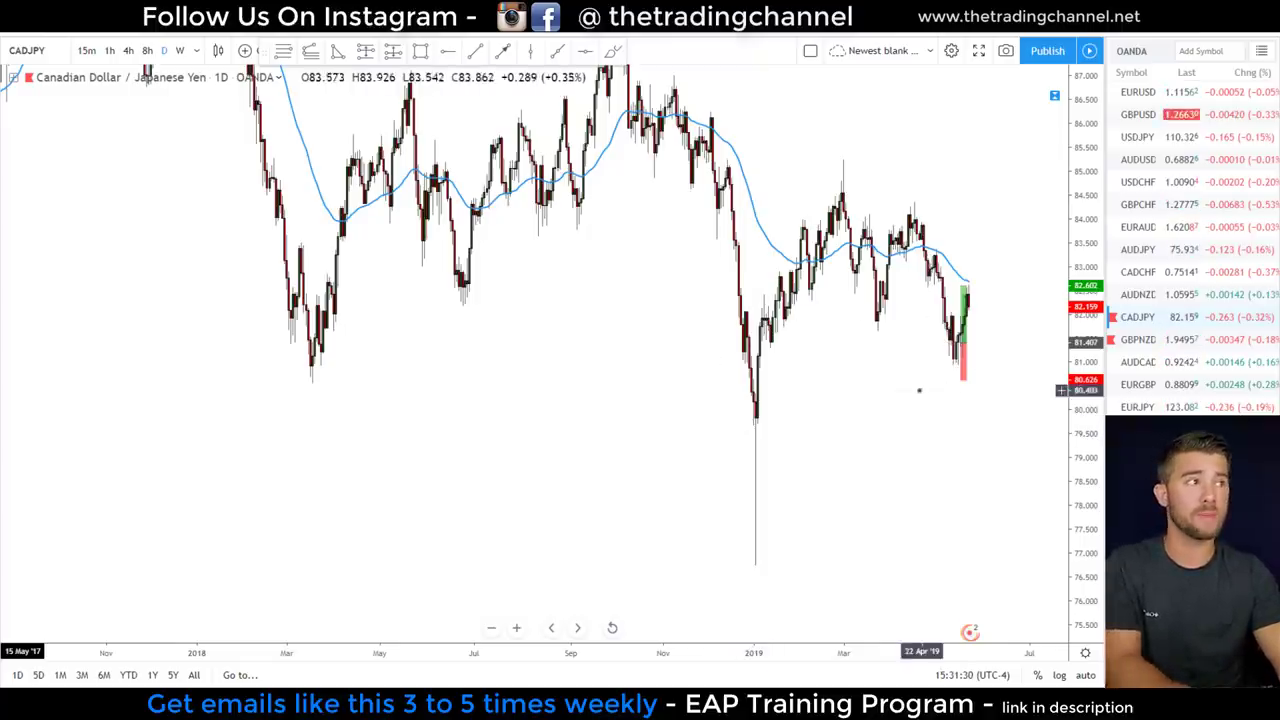
pyautogui.scroll(-2, 910, 398)
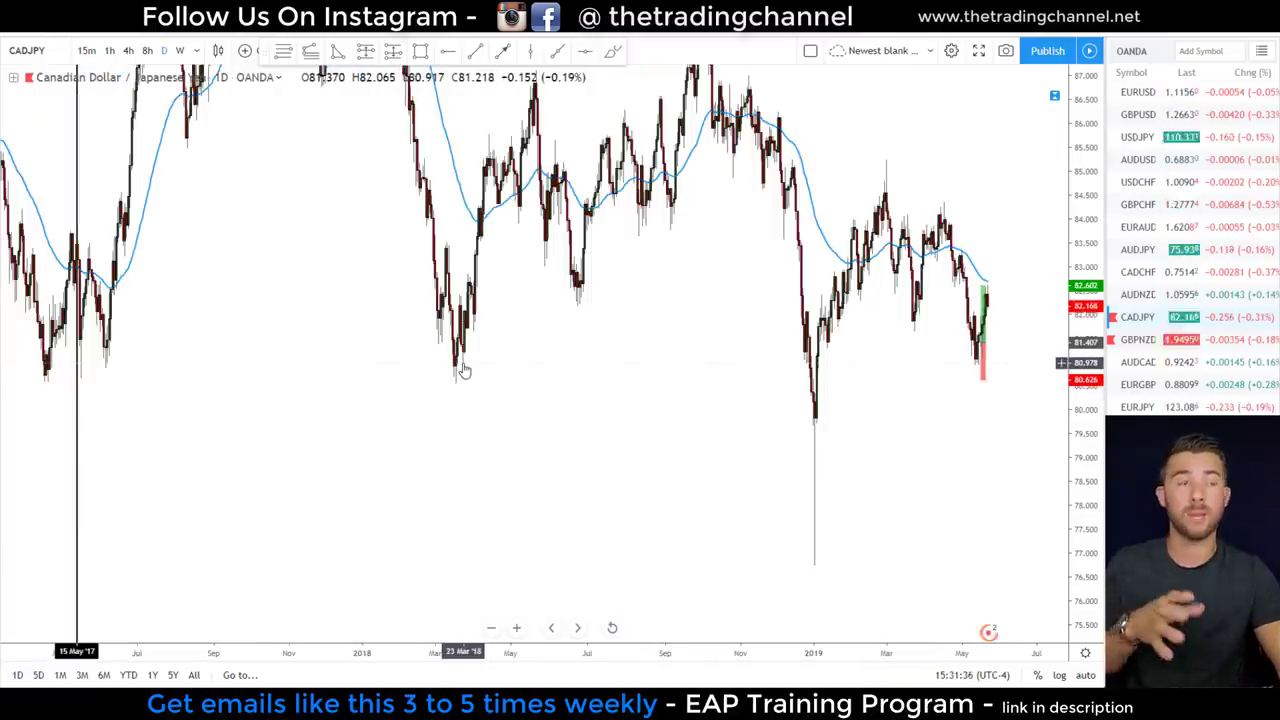
pyautogui.moveTo(942, 260); pyautogui.dragTo(966, 318)
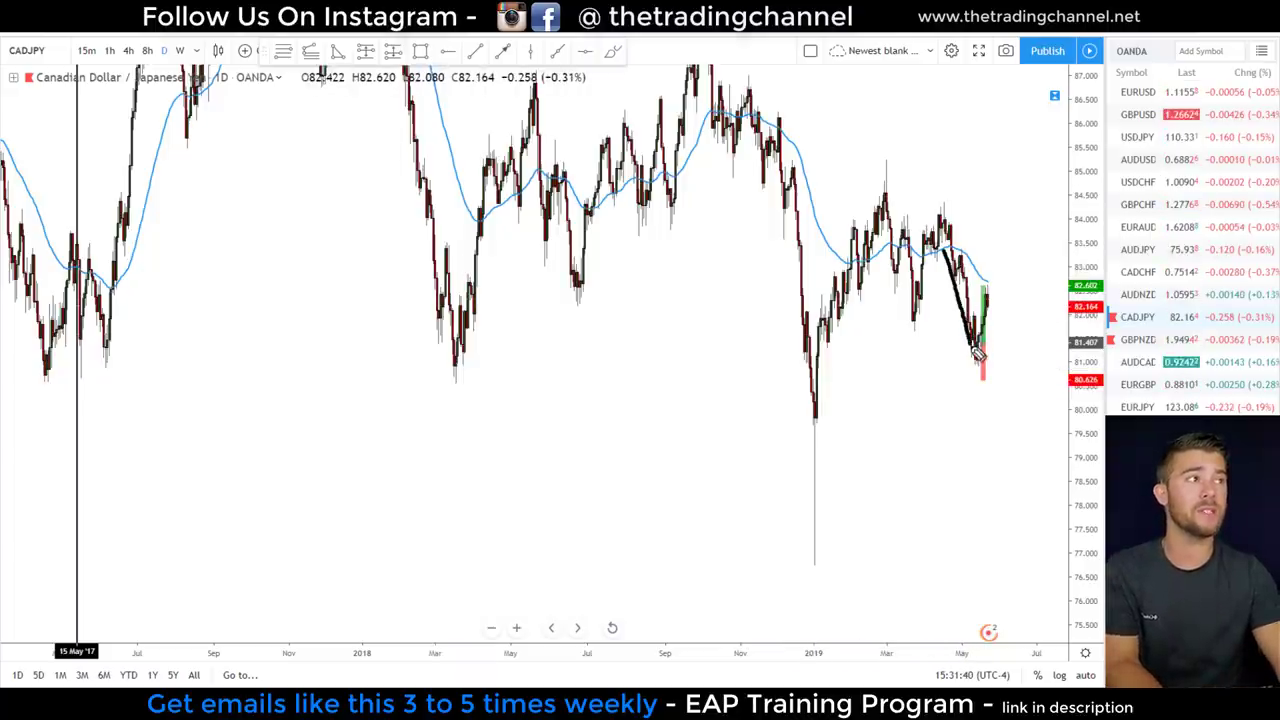
pyautogui.press('Escape')
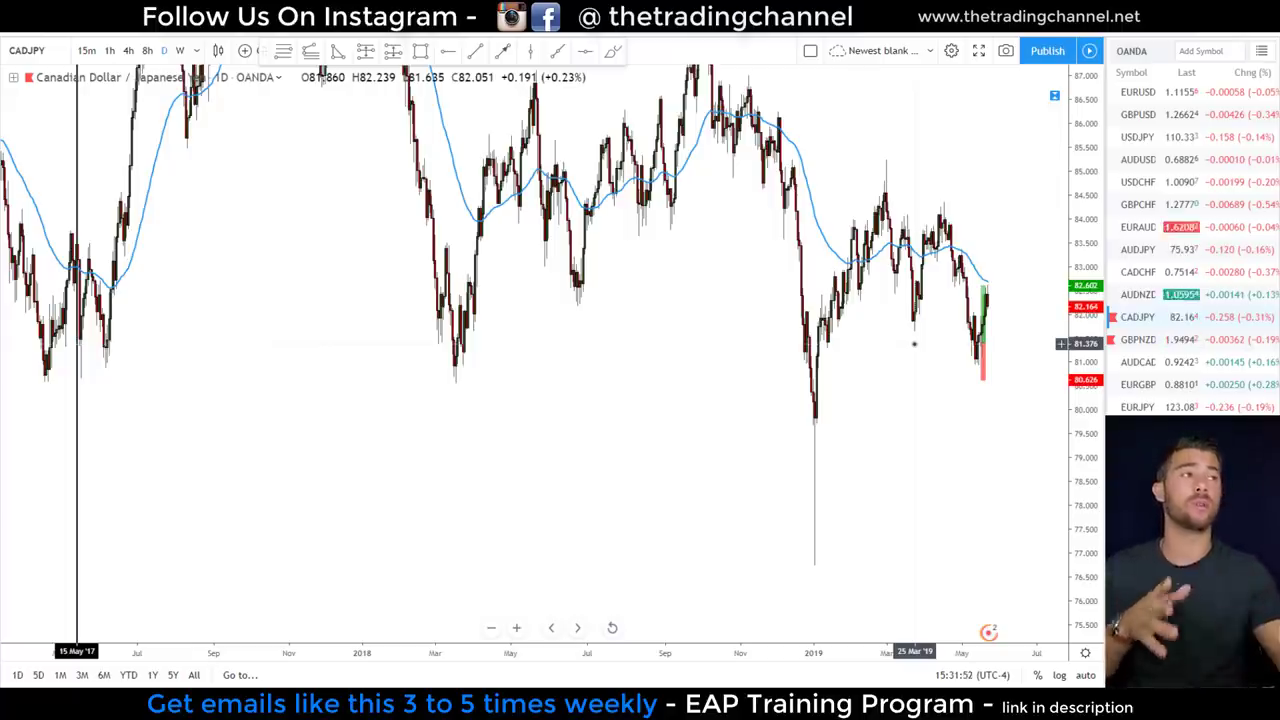
# Step: Place a horizontal line at 80.978 through the previous swing lows on the daily chart
pyautogui.click(587, 62)
pyautogui.click(534, 369)
pyautogui.click(548, 410)
pyautogui.moveTo(577, 370); pyautogui.dragTo(577, 362)
pyautogui.click(577, 391)
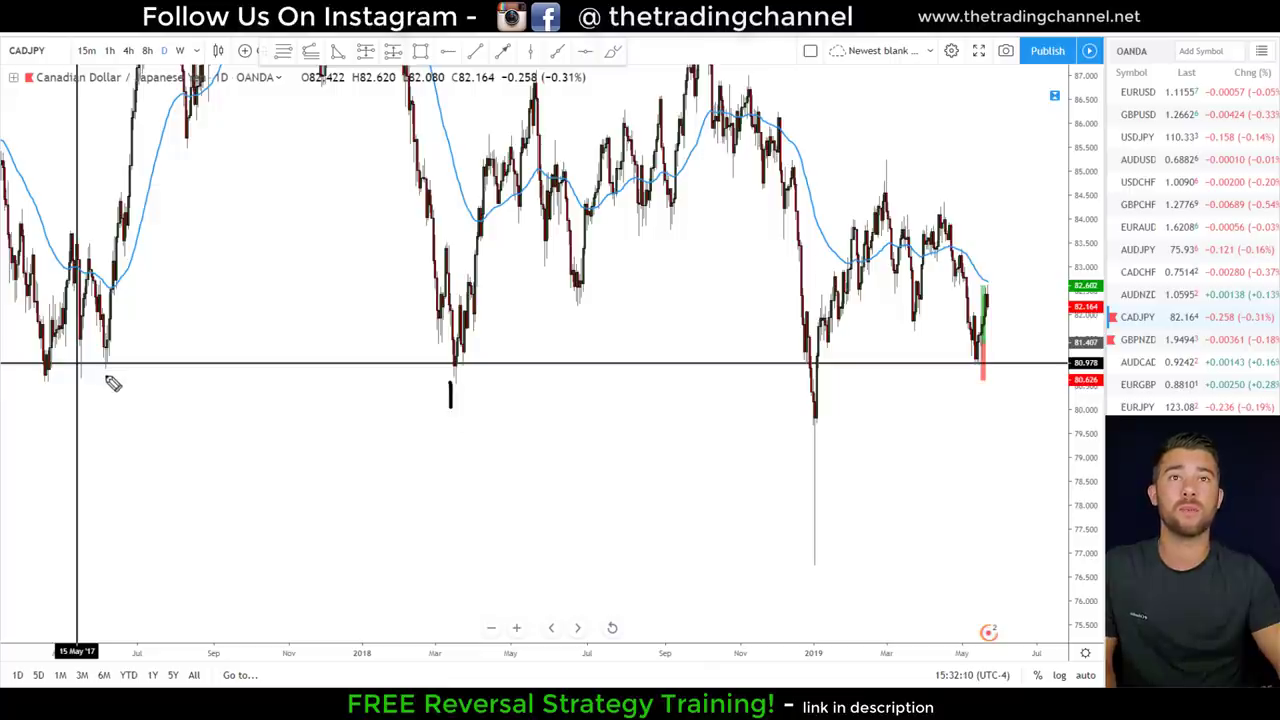
# Step: Number the earlier bounces at the horizontal line, draw an arrow along the latest decline, and clear the pen marks
pyautogui.moveTo(80, 395); pyautogui.dragTo(84, 424)
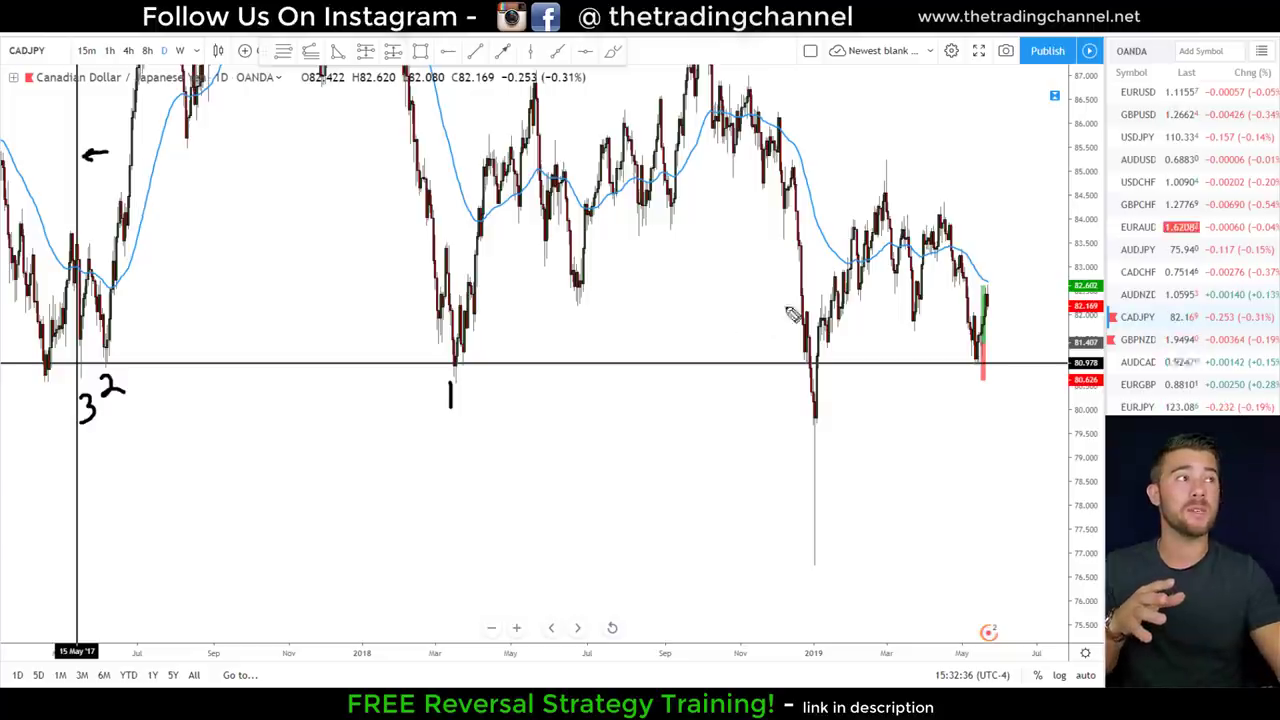
pyautogui.moveTo(952, 274)
pyautogui.mouseDown()
pyautogui.moveTo(975, 350)
pyautogui.moveTo(985, 322)
pyautogui.mouseUp()
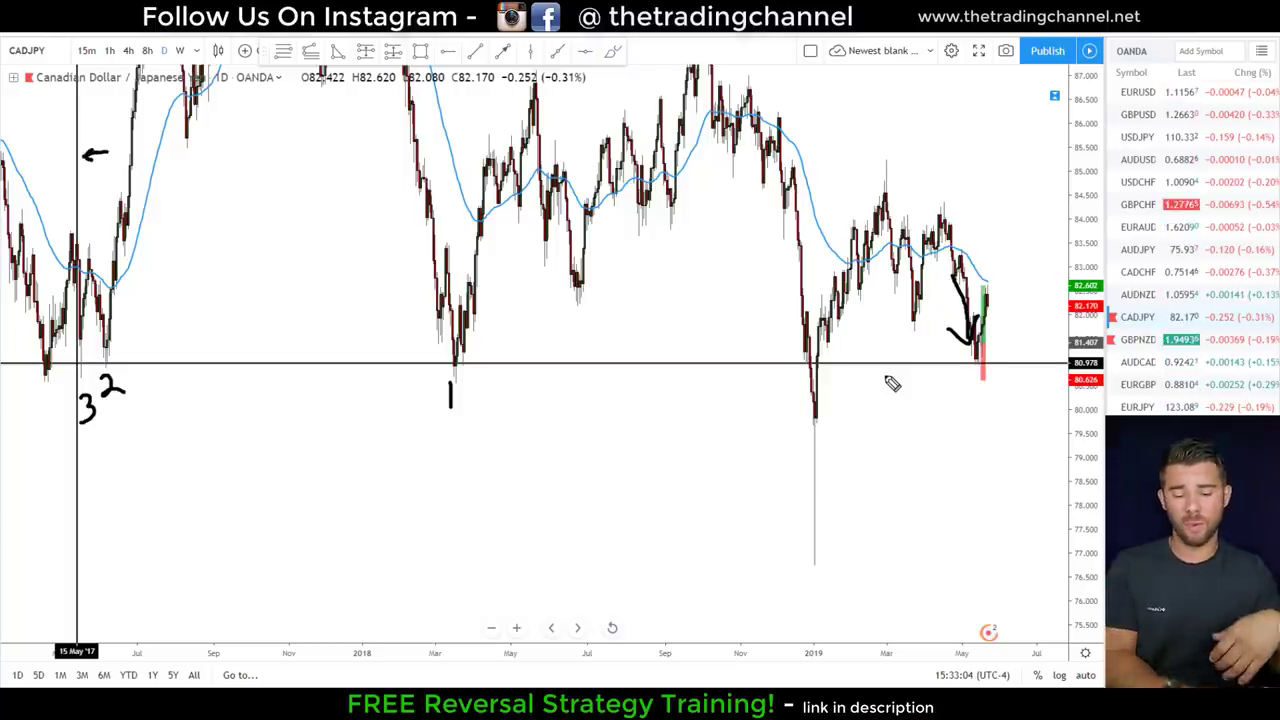
pyautogui.press('Escape')
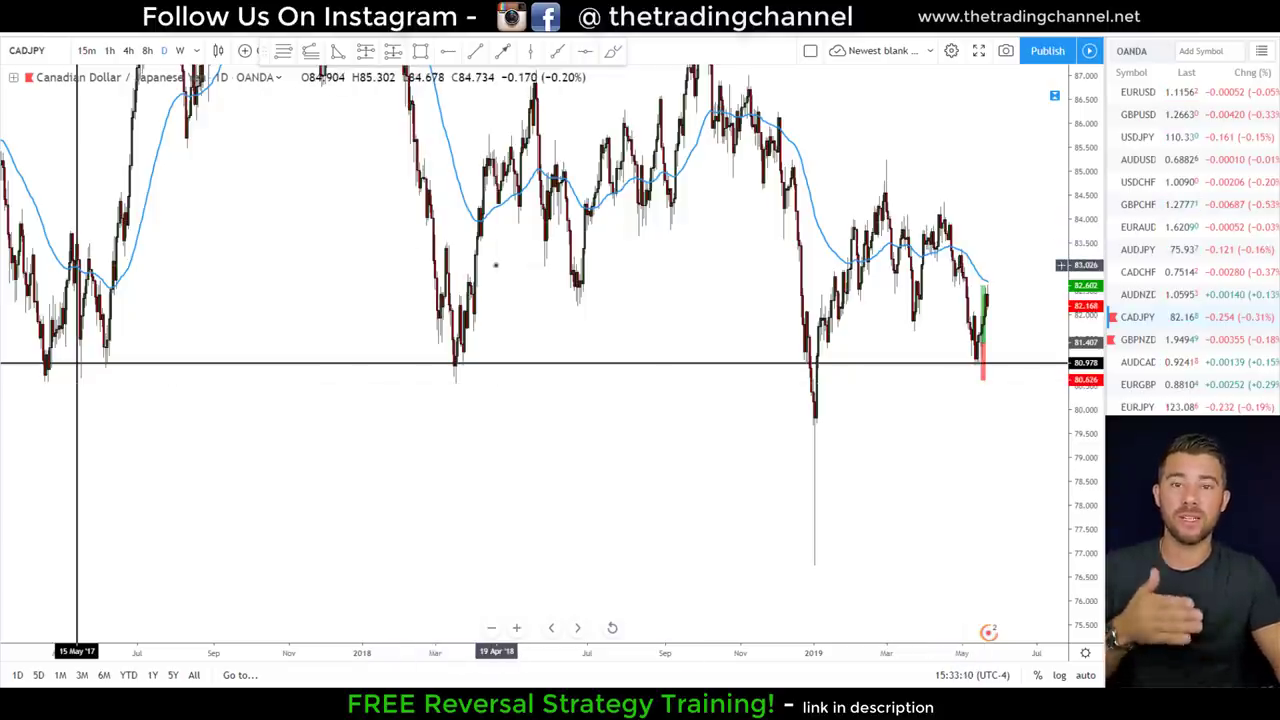
# Step: Switch the CADJPY chart to the 4-hour timeframe, showing price action back to early 2019
pyautogui.click(128, 51)
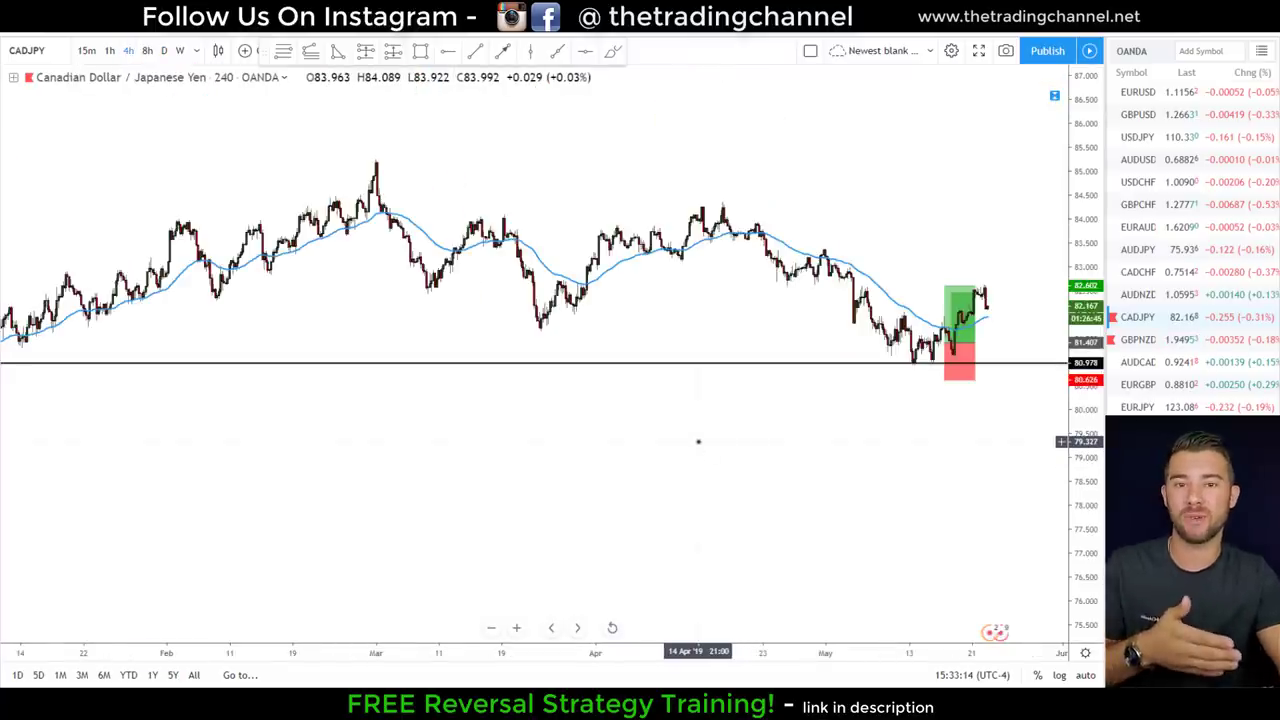
pyautogui.scroll(5, 699, 443)
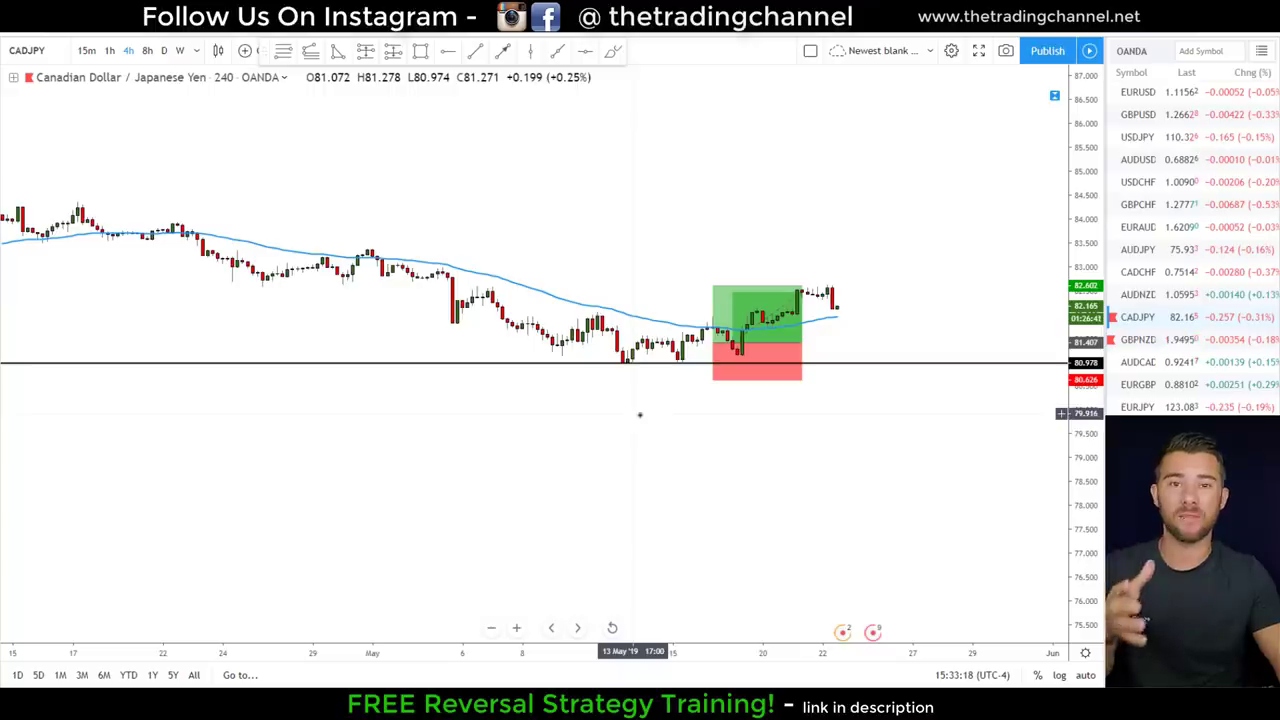
pyautogui.scroll(1, 695, 455)
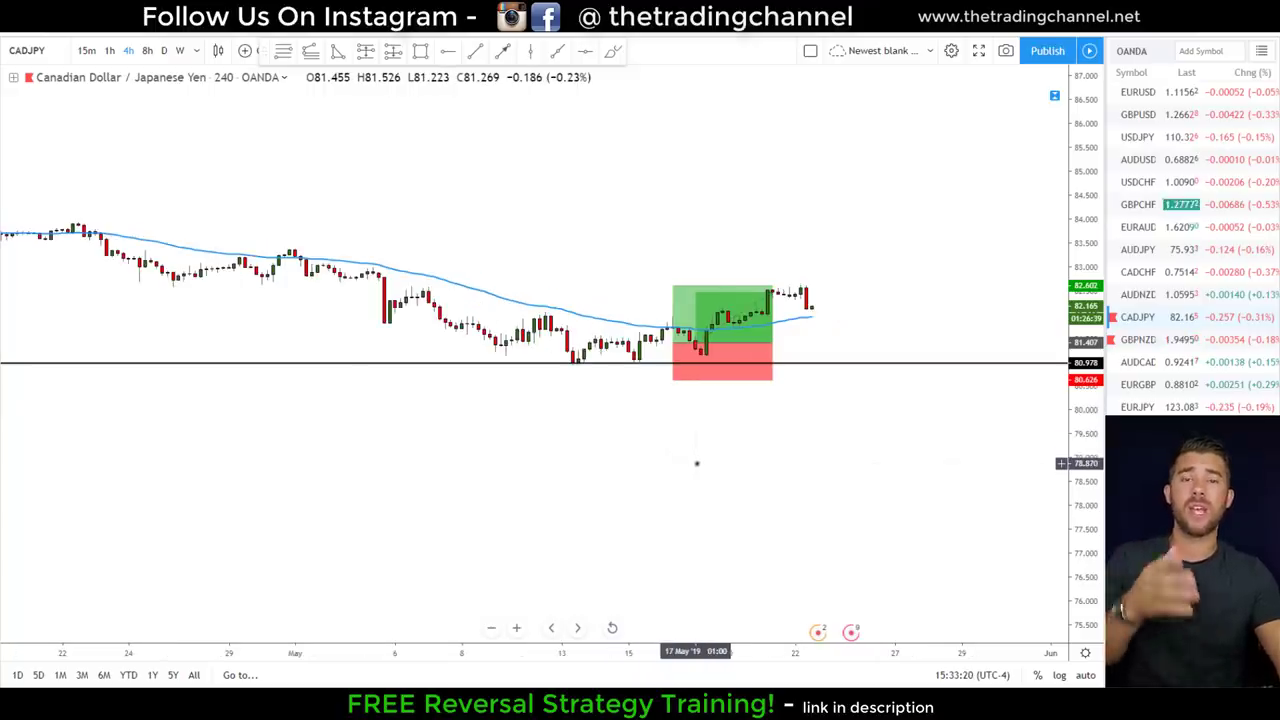
pyautogui.scroll(-8, 705, 455)
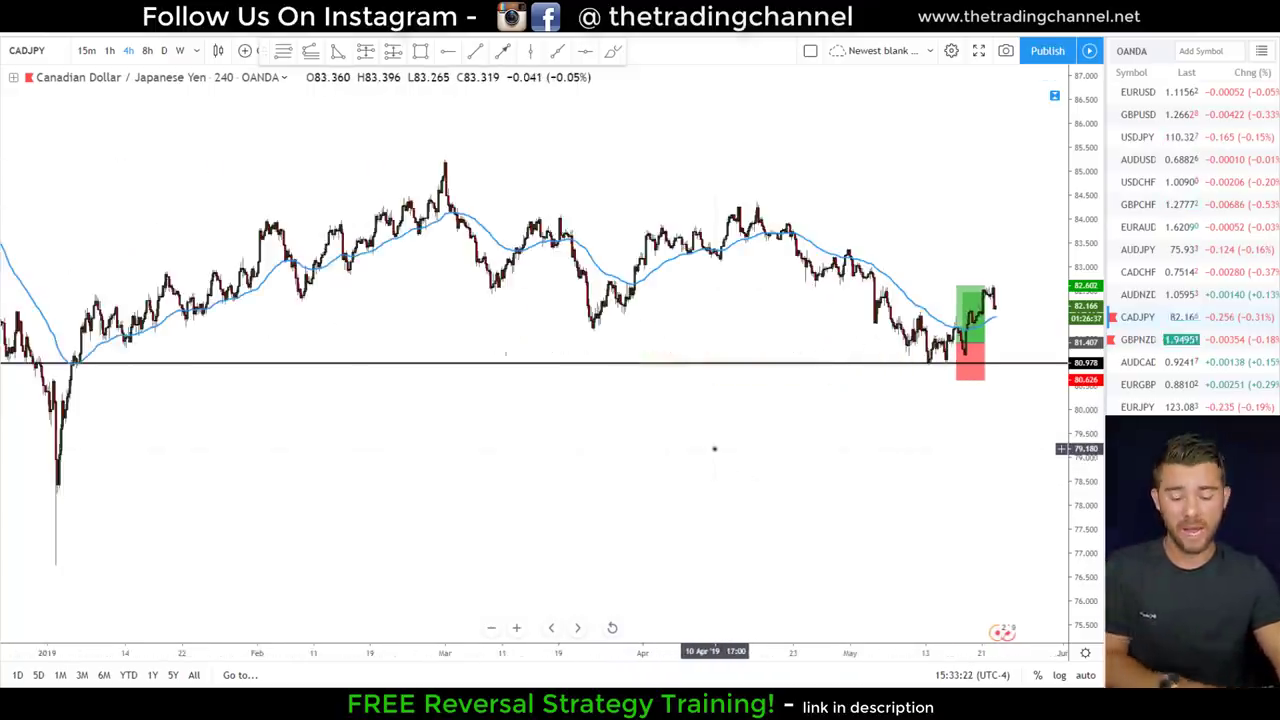
# Step: Trace the 4-hour price swings from March through the May low and rebound with the pen, and clear the marks
pyautogui.moveTo(758, 210); pyautogui.dragTo(930, 376)
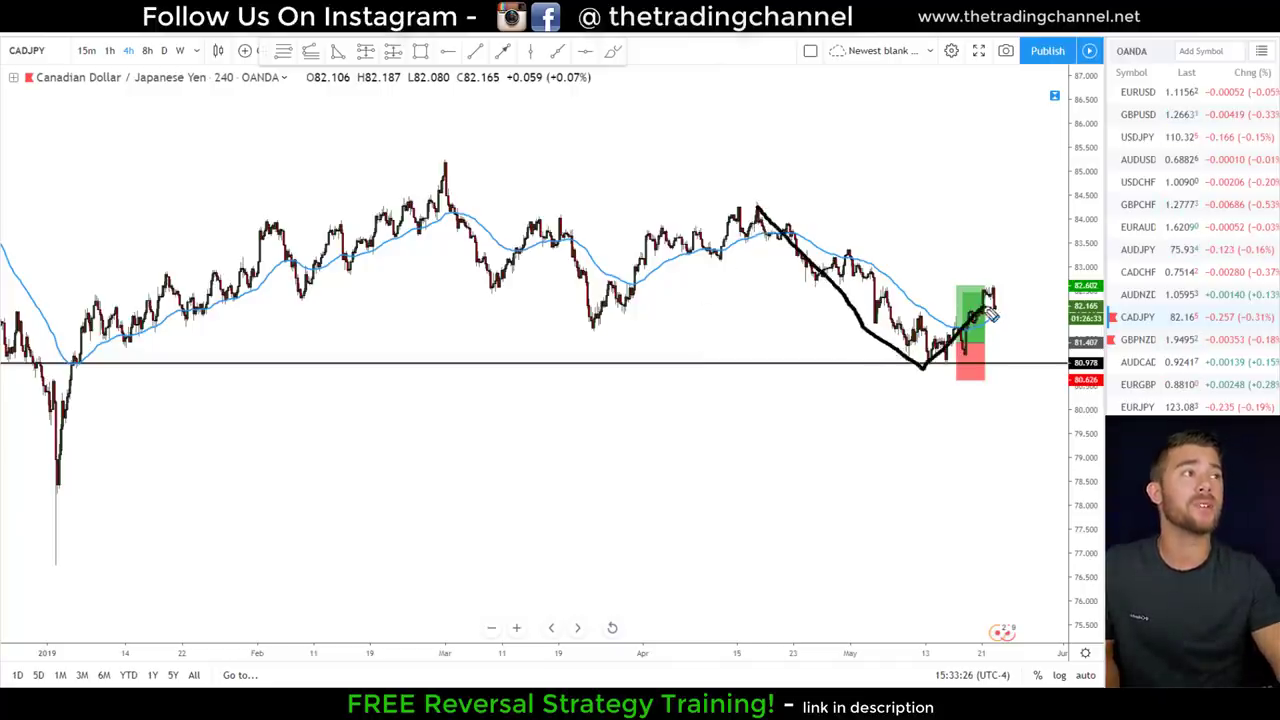
pyautogui.moveTo(760, 210)
pyautogui.mouseDown()
pyautogui.moveTo(594, 330)
pyautogui.moveTo(565, 225)
pyautogui.moveTo(478, 275)
pyautogui.mouseUp()
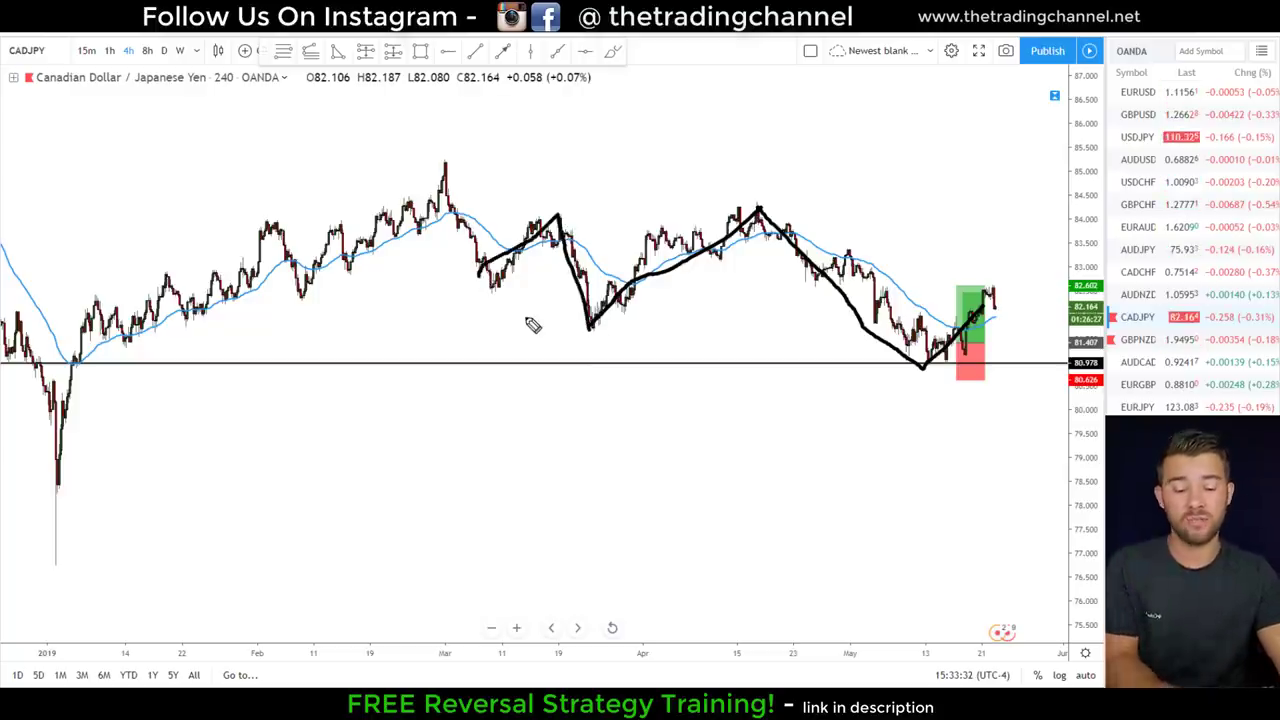
pyautogui.press('Escape')
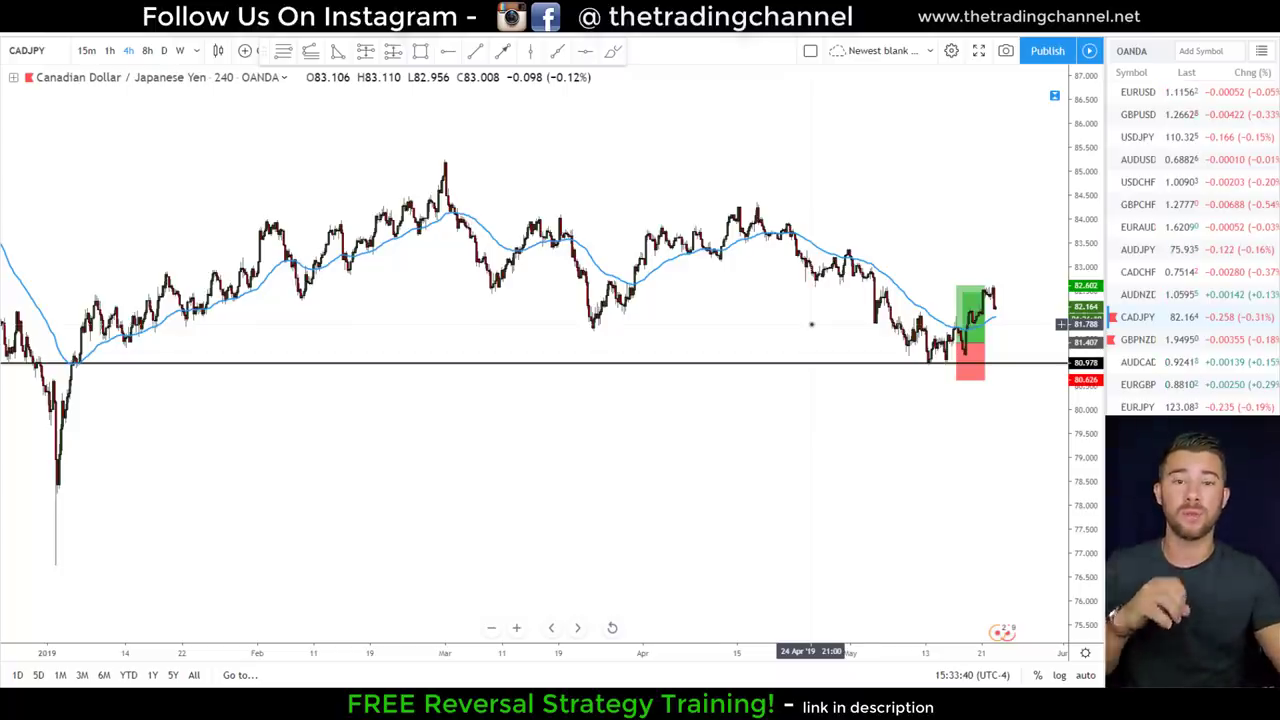
# Step: Measure the bar range from 1 May to the 13 May low at the horizontal line on the 4-hour chart
pyautogui.scroll(5, 811, 324)
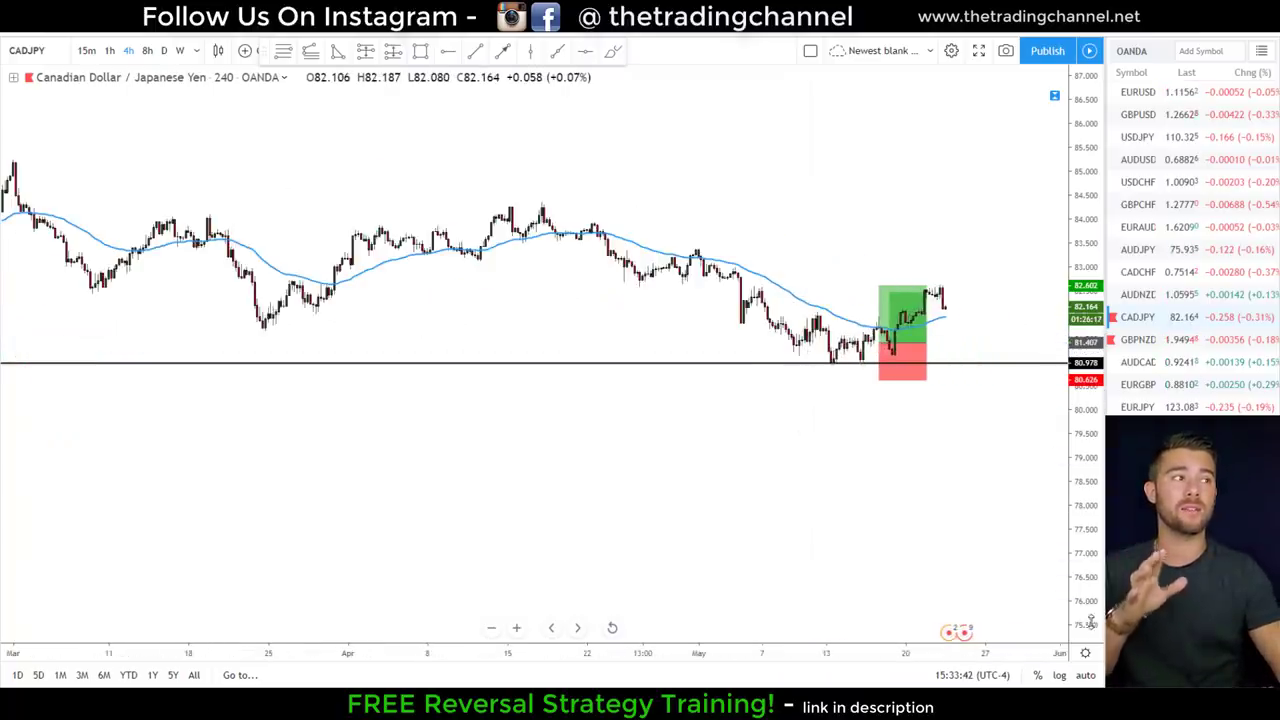
pyautogui.scroll(5, 943, 423)
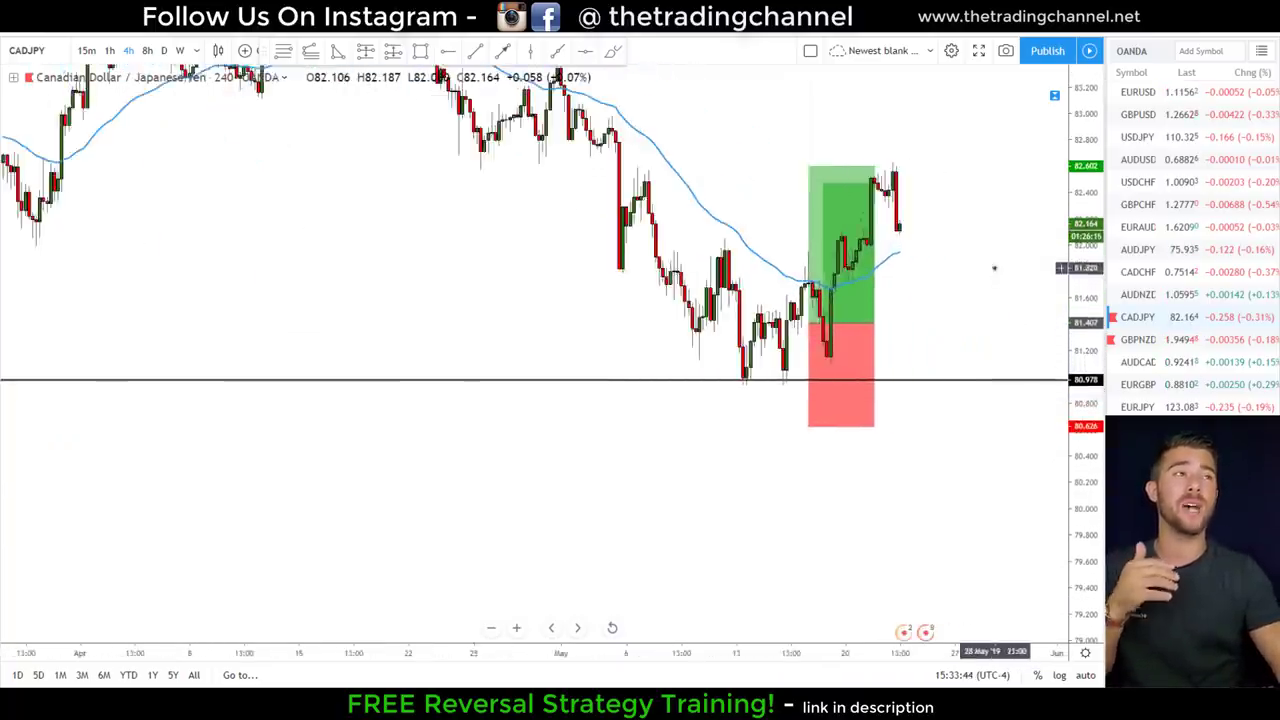
pyautogui.moveTo(994, 268); pyautogui.dragTo(989, 356)
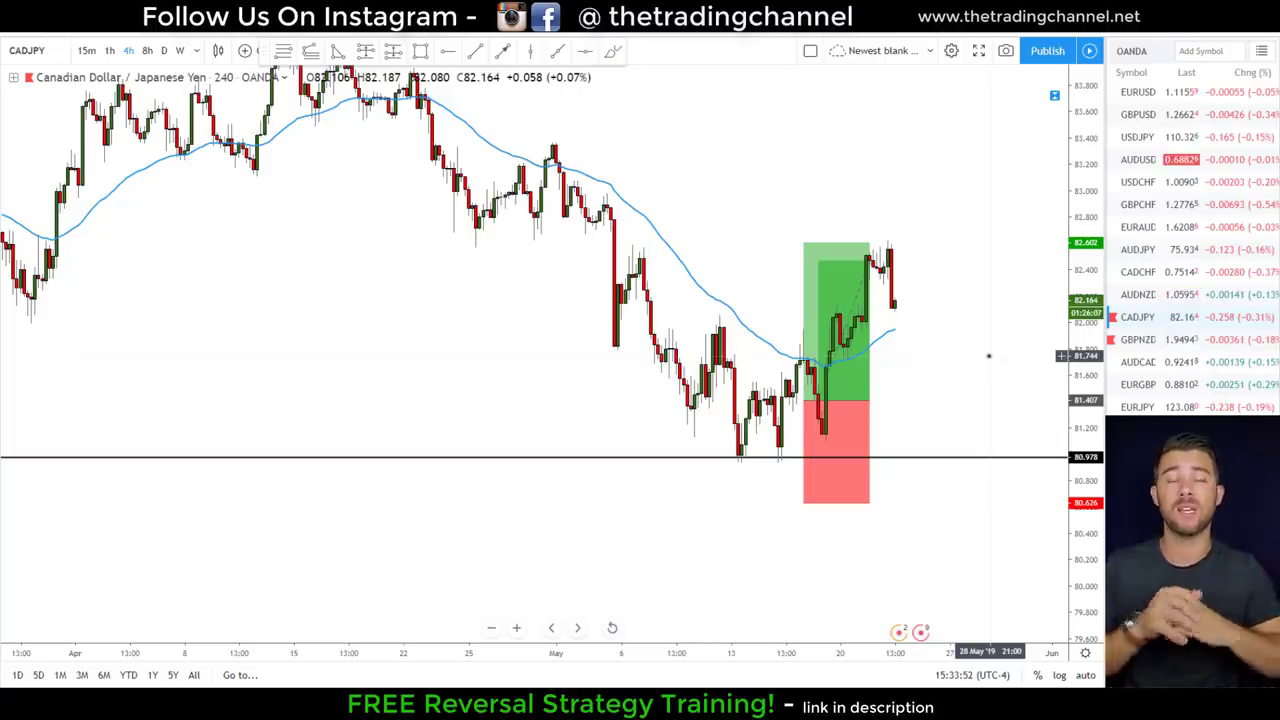
pyautogui.scroll(2, 988, 355)
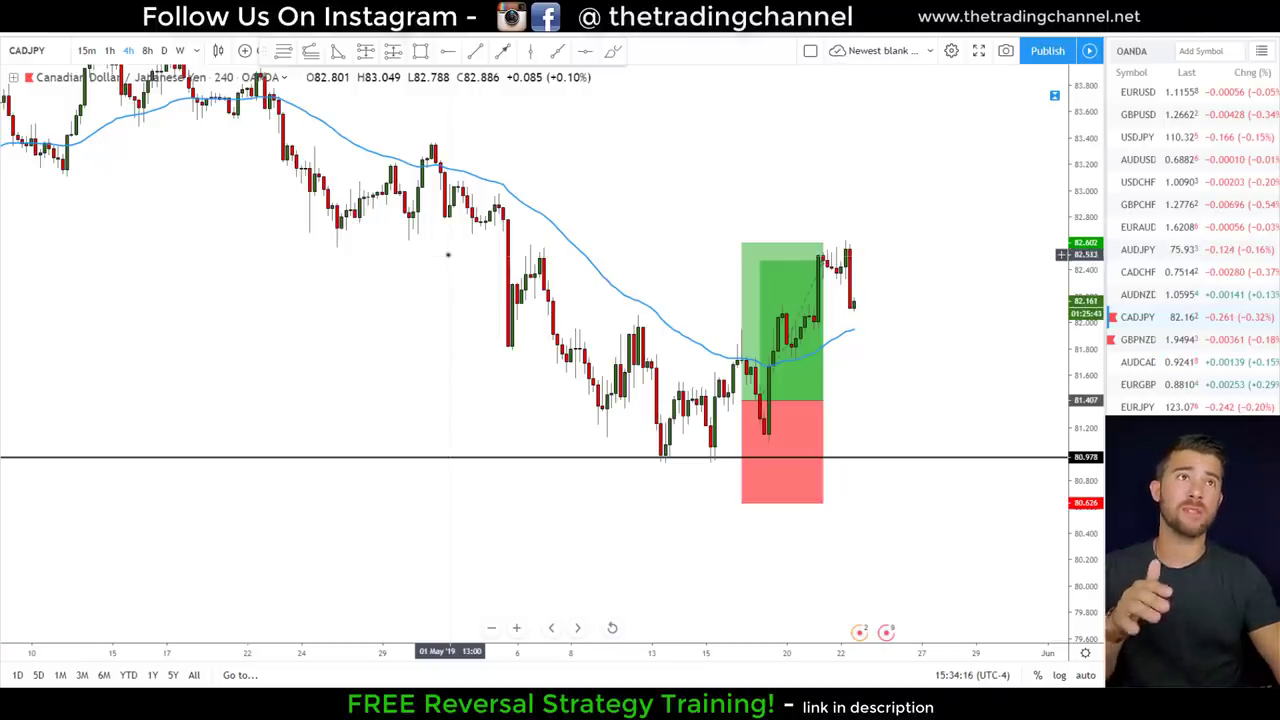
pyautogui.keyDown('shift'); pyautogui.click(448, 255); pyautogui.keyUp('shift')
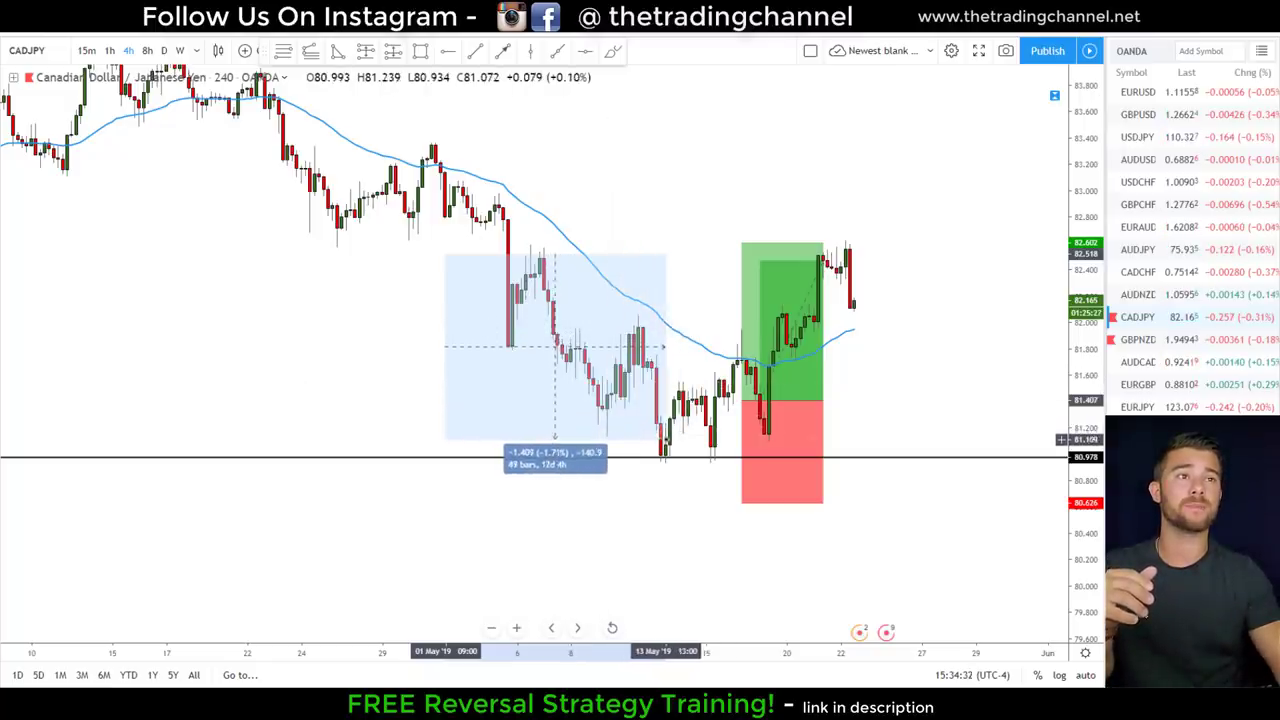
pyautogui.click(667, 463)
# Step: Circle the bar count on the measurement label, mark the early May decline with an arrow, clear the marks and circle the bar count again
pyautogui.moveTo(492, 462)
pyautogui.mouseDown()
pyautogui.moveTo(549, 477)
pyautogui.moveTo(488, 458)
pyautogui.mouseUp()
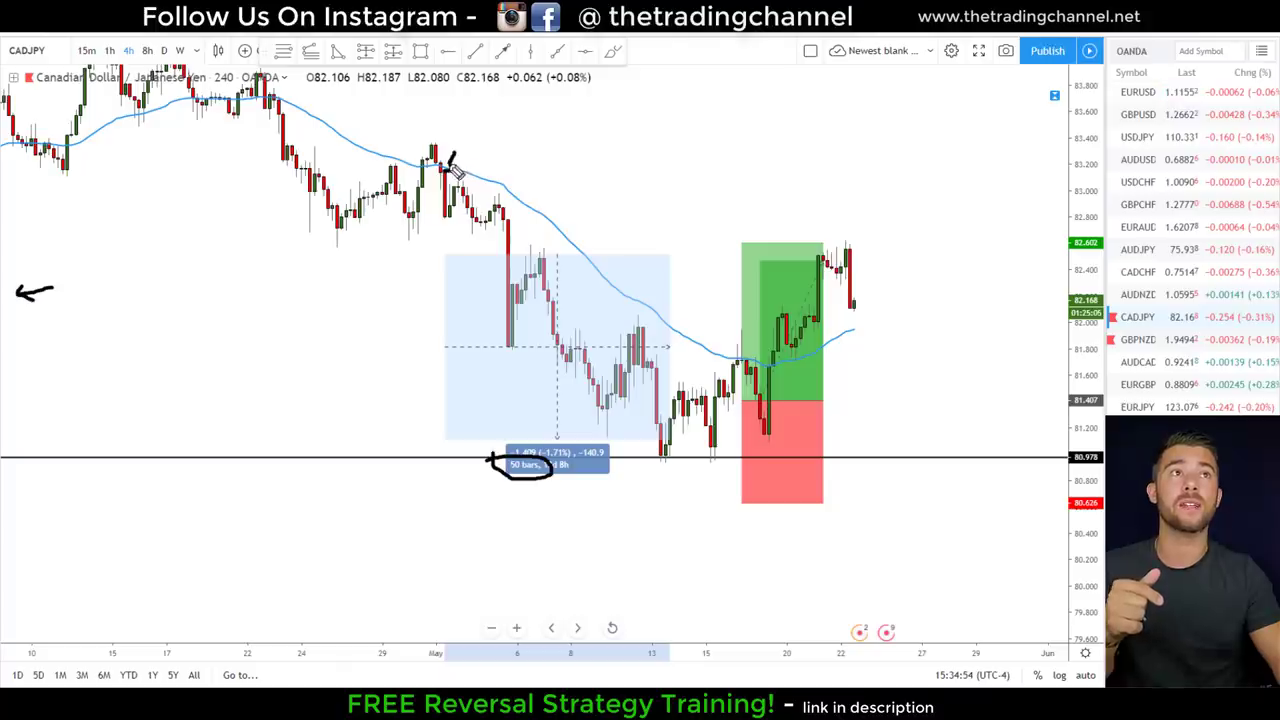
pyautogui.moveTo(467, 153); pyautogui.dragTo(447, 167)
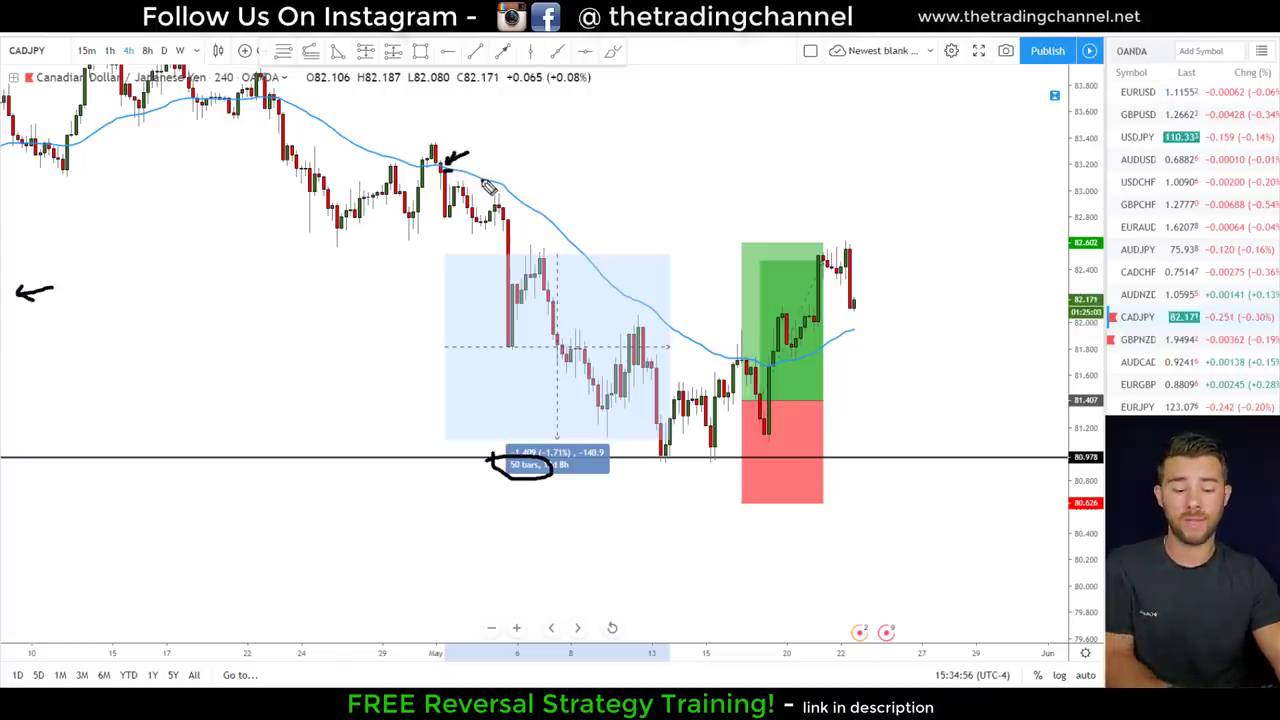
pyautogui.press('Escape')
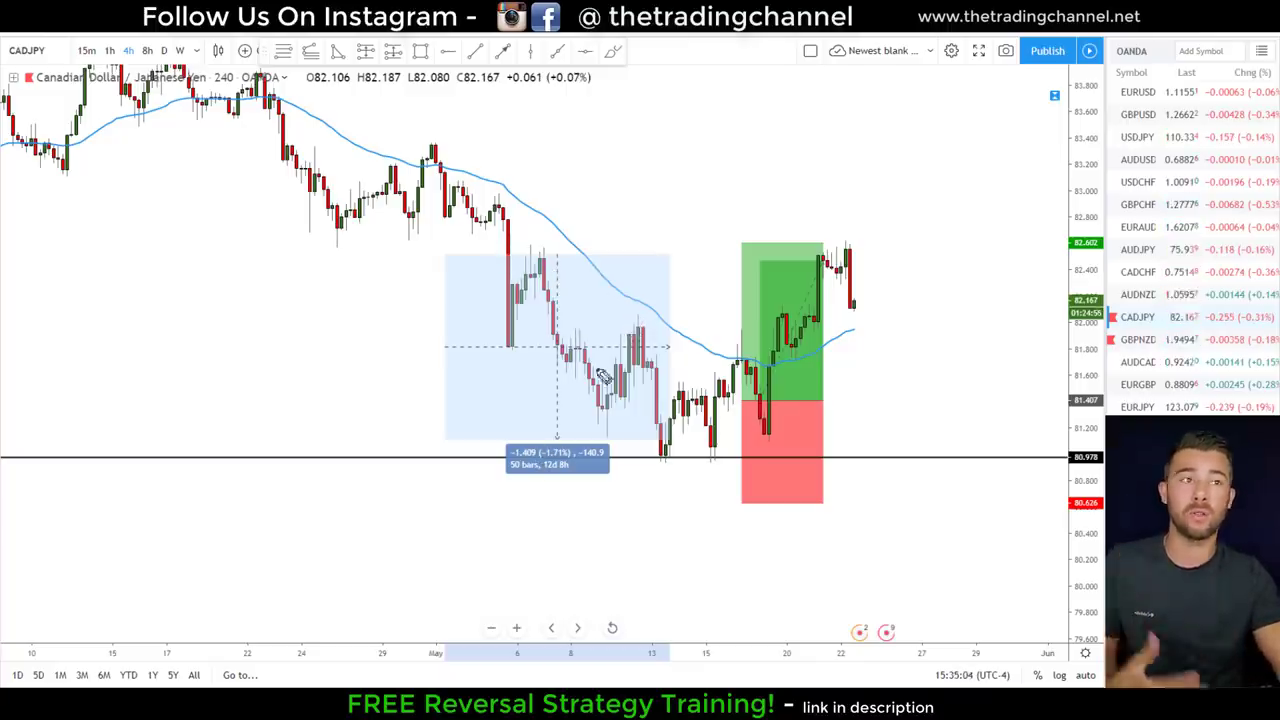
pyautogui.moveTo(506, 455)
pyautogui.mouseDown()
pyautogui.moveTo(548, 487)
pyautogui.moveTo(505, 476)
pyautogui.moveTo(535, 458)
pyautogui.mouseUp()
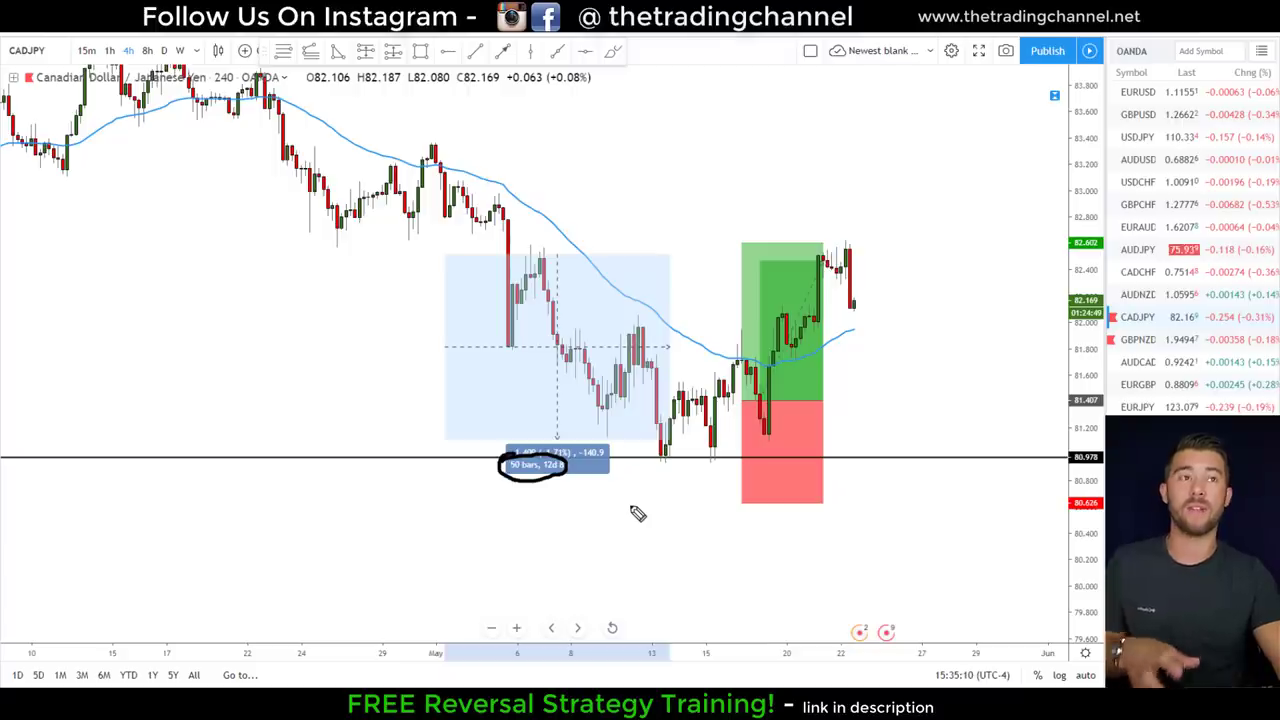
# Step: Mark the start of May with a pen arrow, clear the pen marks and remove the bar-range measurement
pyautogui.moveTo(437, 549)
pyautogui.mouseDown()
pyautogui.moveTo(433, 472)
pyautogui.moveTo(450, 495)
pyautogui.mouseUp()
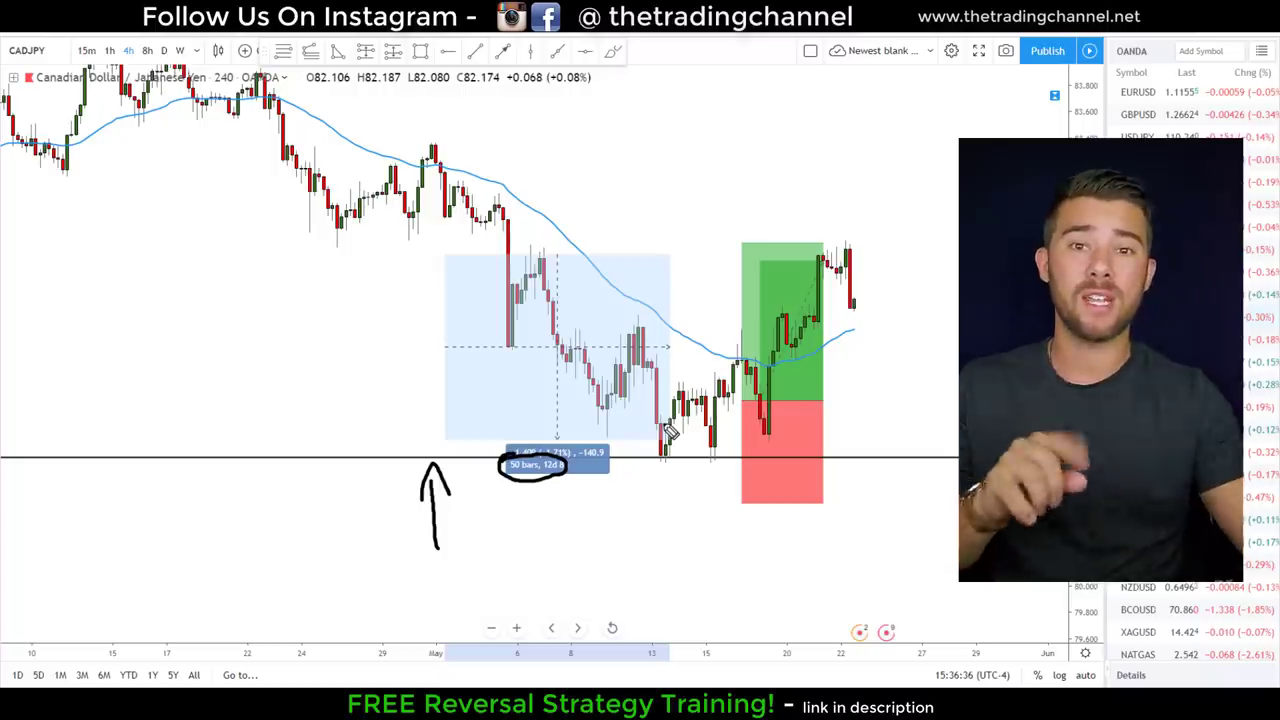
pyautogui.moveTo(307, 376)
pyautogui.mouseDown()
pyautogui.moveTo(308, 440)
pyautogui.moveTo(337, 422)
pyautogui.mouseUp()
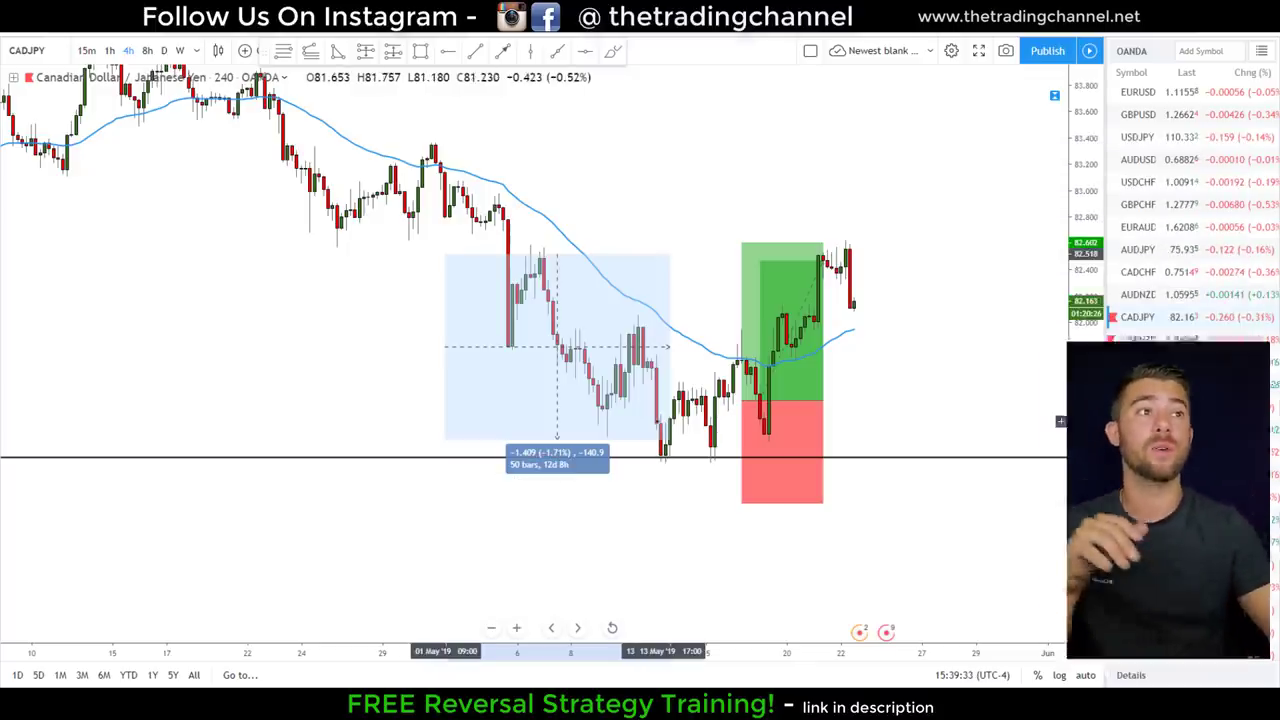
pyautogui.click(595, 182)
pyautogui.click(595, 180)
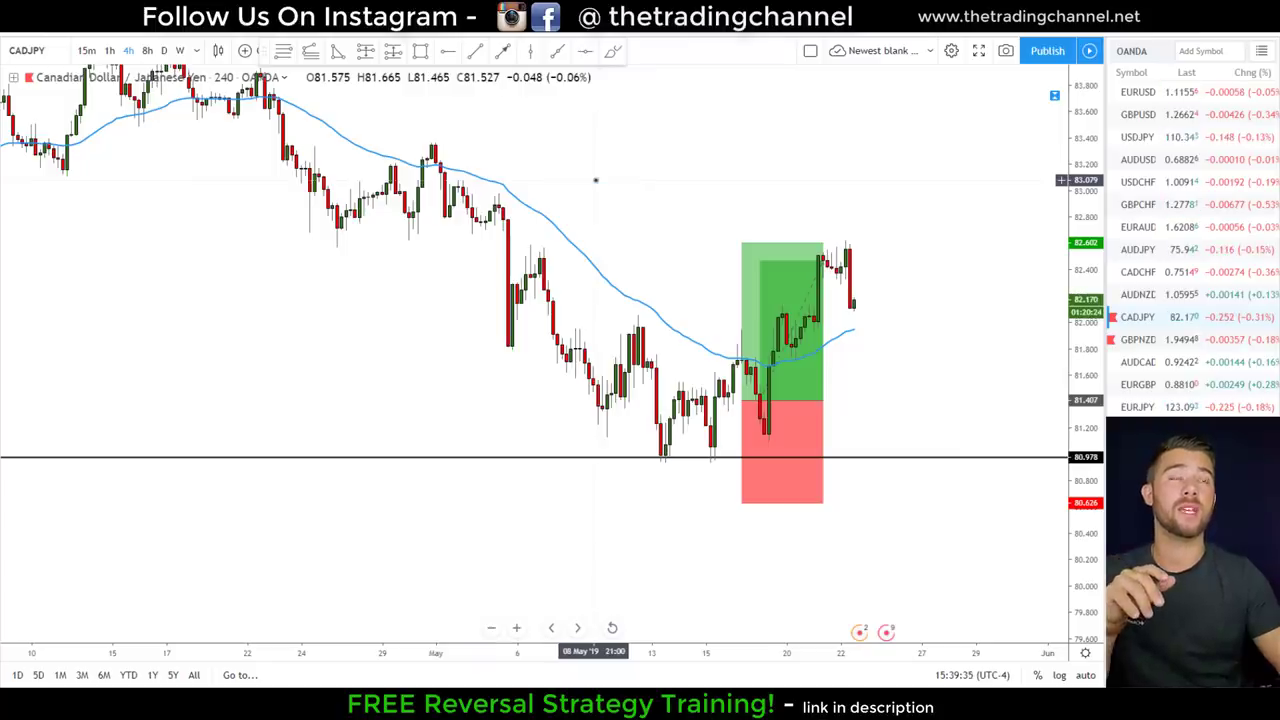
# Step: Switch the CADJPY chart to the daily timeframe, showing price action around the horizontal support from 2017 to 2019
pyautogui.click(164, 50)
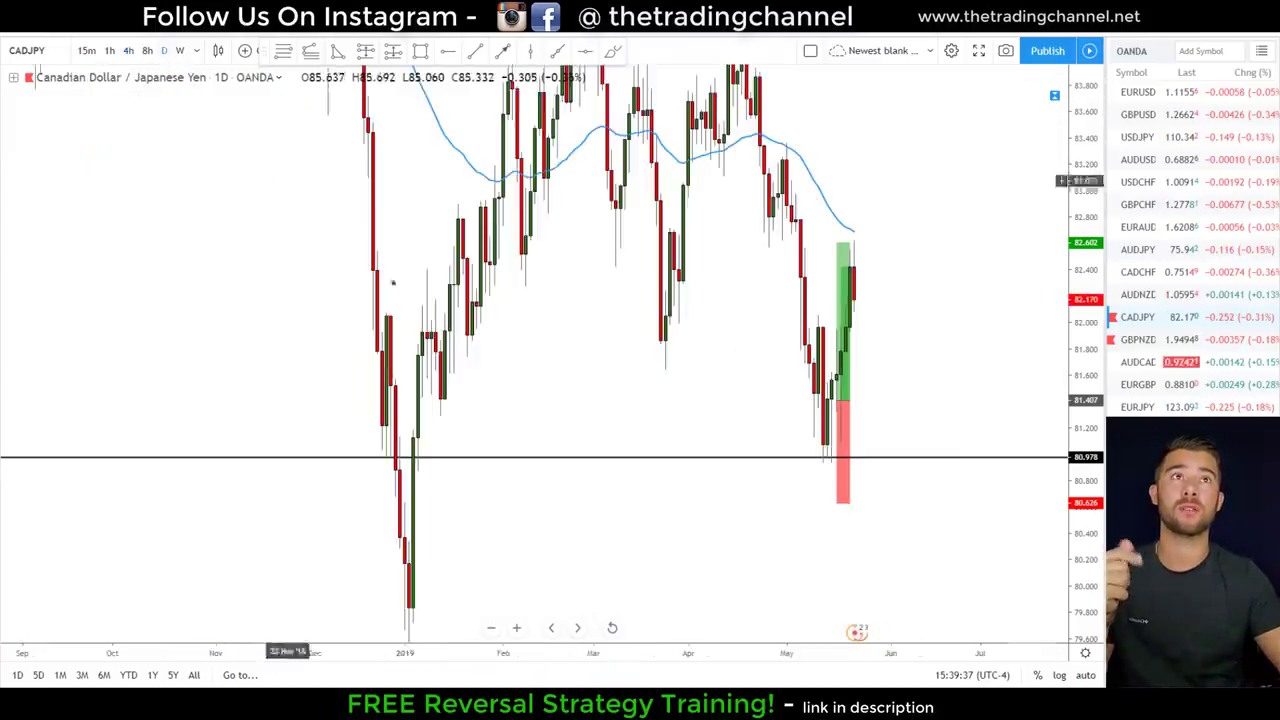
pyautogui.scroll(-4, 645, 300)
pyautogui.scroll(-3, 784, 353)
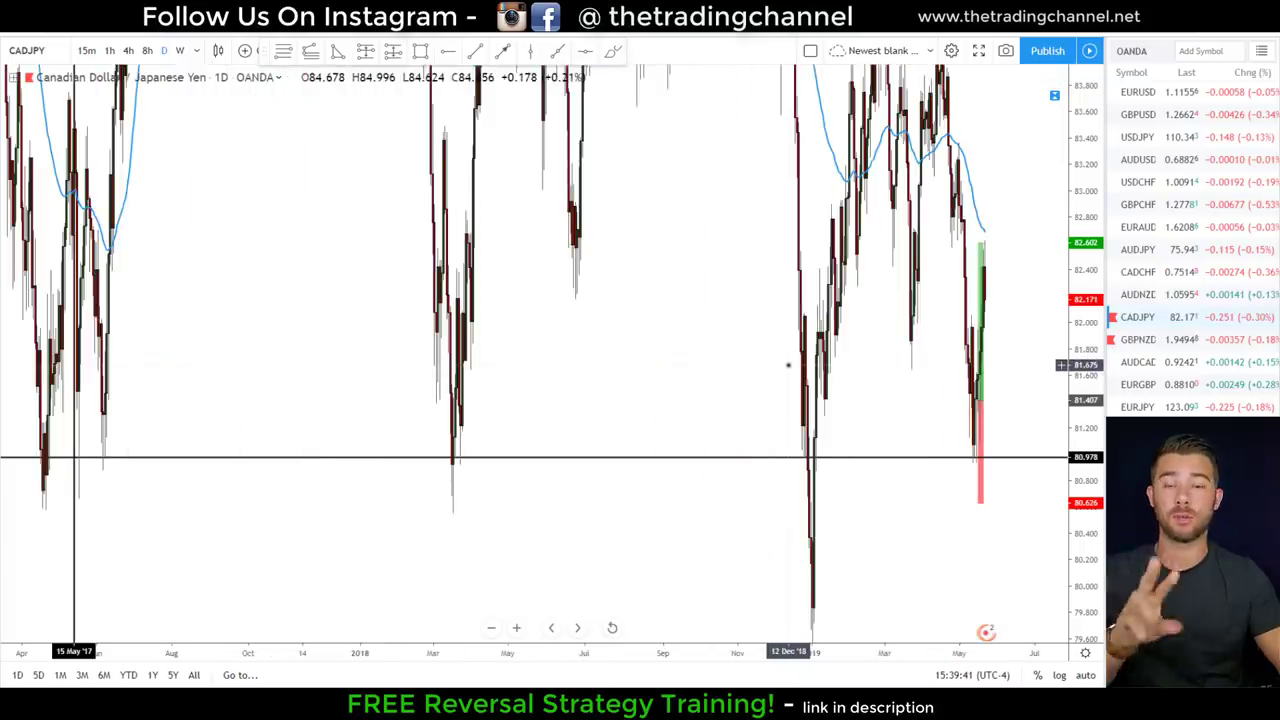
pyautogui.moveTo(1080, 218); pyautogui.dragTo(777, 551)
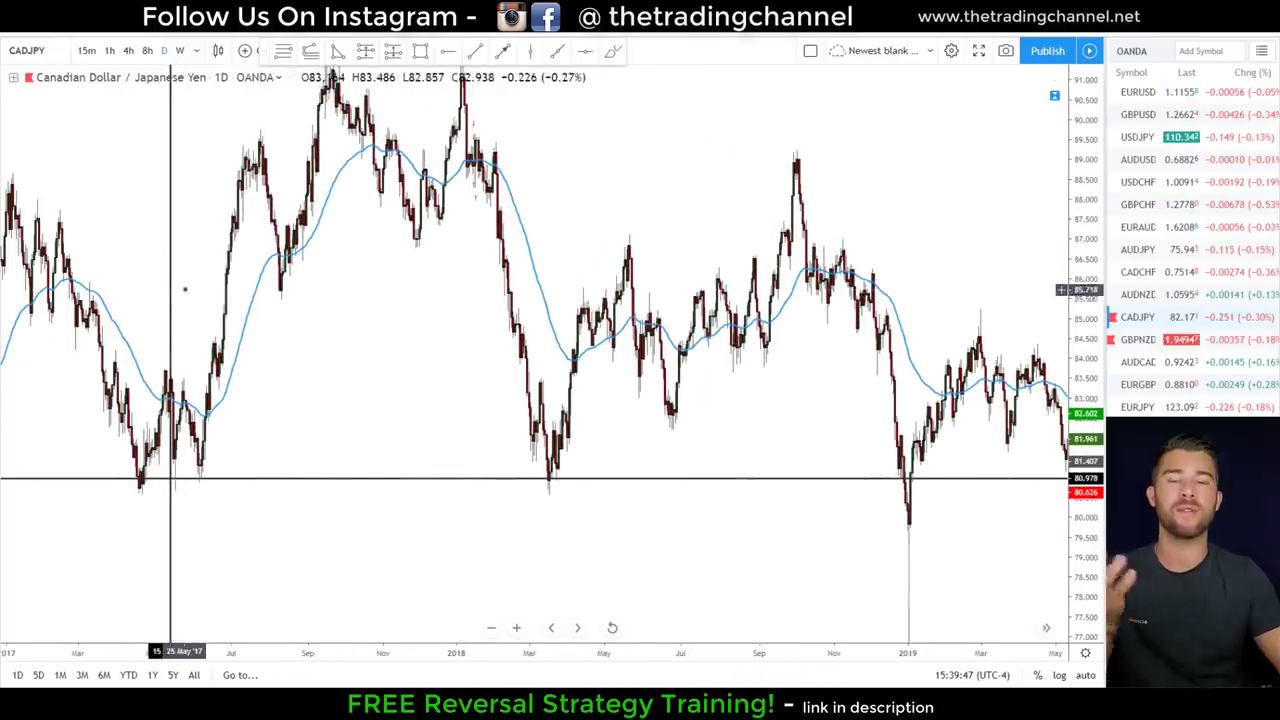
pyautogui.moveTo(806, 529); pyautogui.dragTo(771, 520)
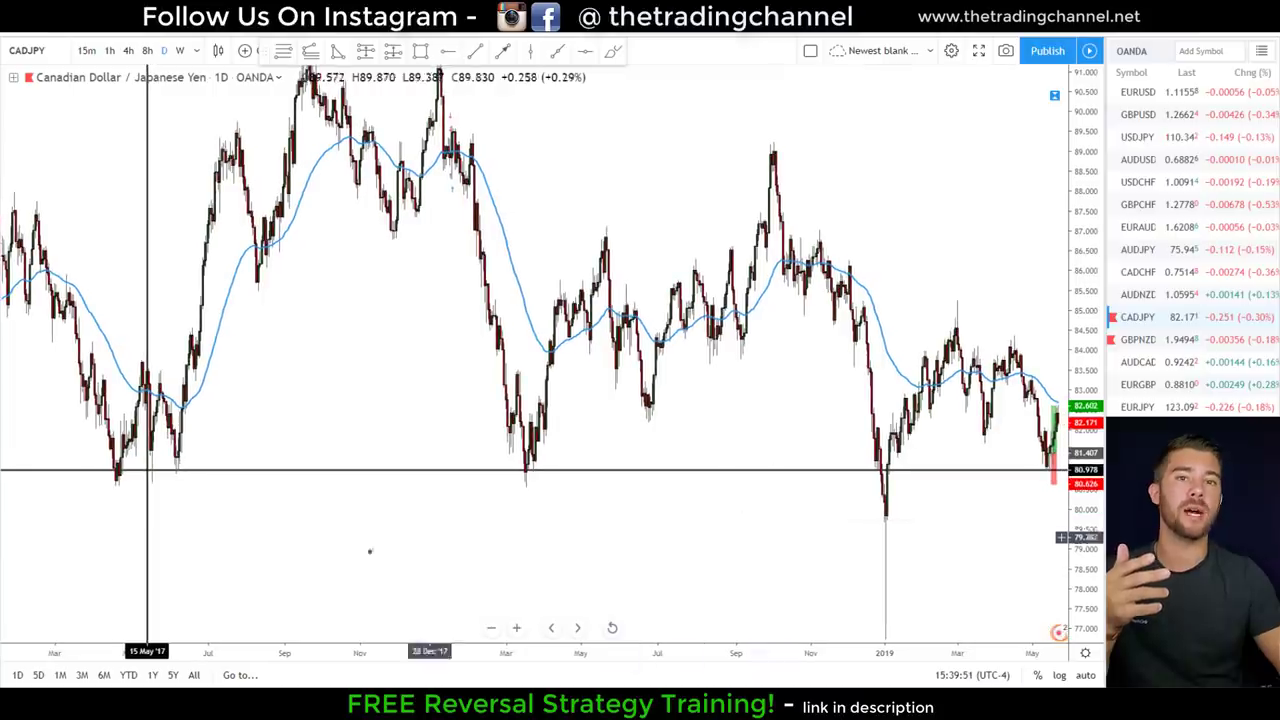
pyautogui.moveTo(252, 652); pyautogui.dragTo(157, 651)
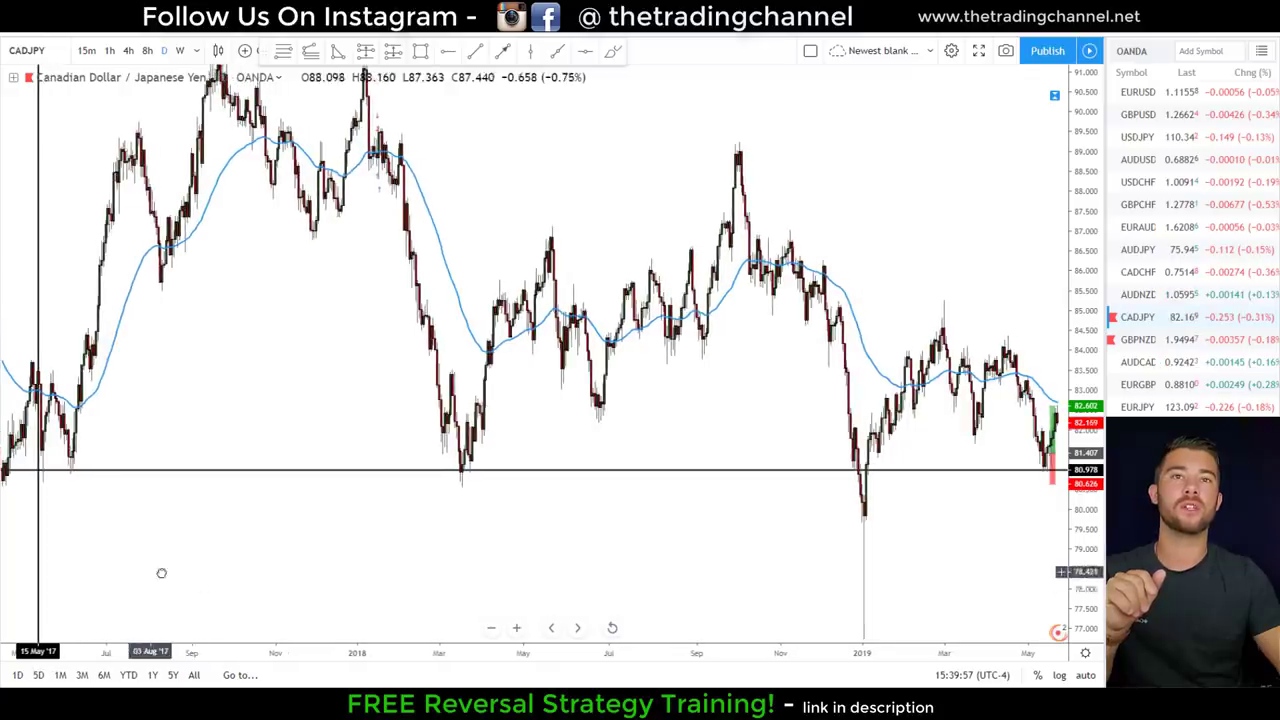
# Step: Place a horizontal line at 88.658 across the 2016 and early 2017 daily highs, briefly circling the mid-2017 rally and clearing the circle
pyautogui.hscroll(-10, 153, 572)
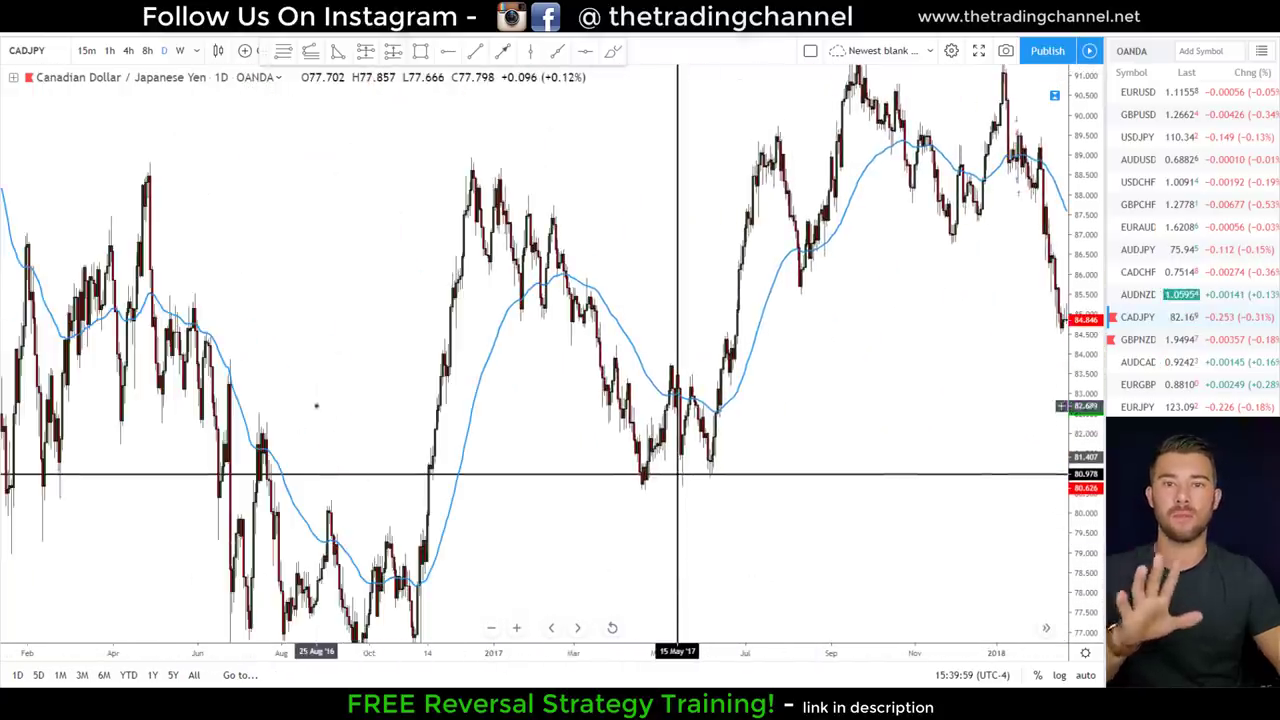
pyautogui.hscroll(-10, 316, 405)
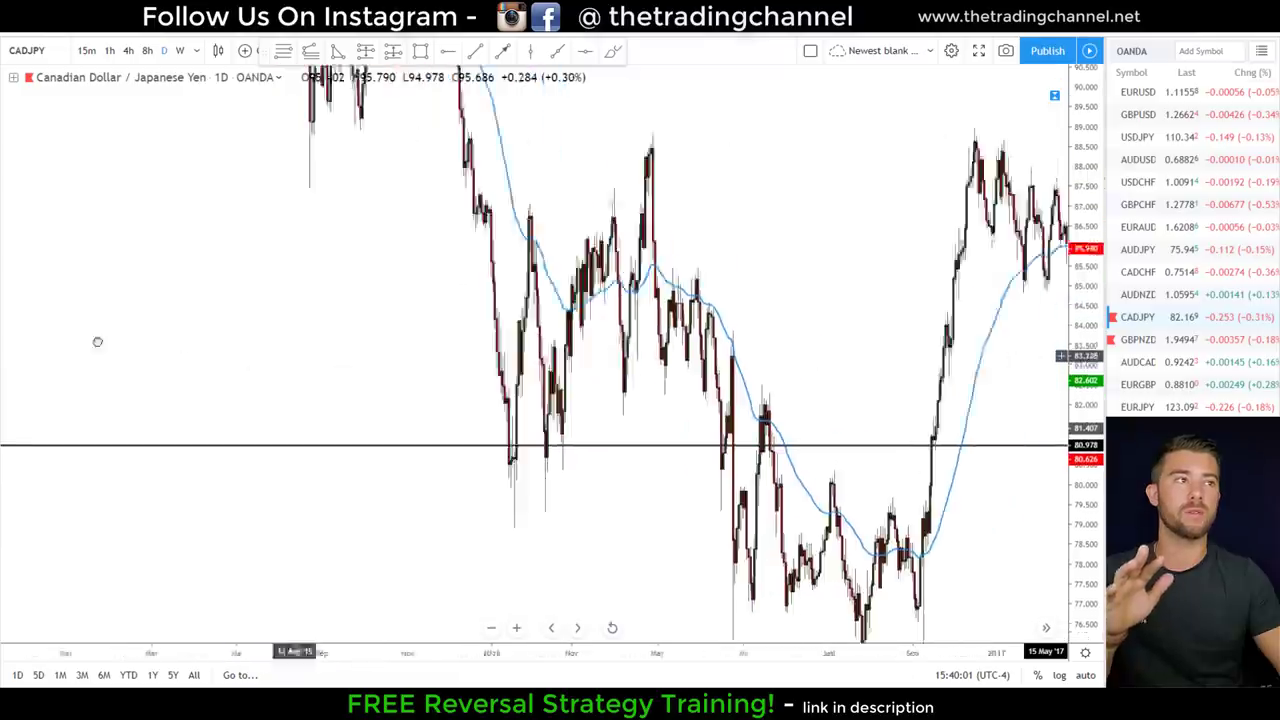
pyautogui.hscroll(6, 552, 343)
pyautogui.hscroll(-4, 600, 400)
pyautogui.hscroll(2, 654, 322)
pyautogui.moveTo(654, 322); pyautogui.dragTo(638, 437)
pyautogui.hscroll(-2, 646, 437)
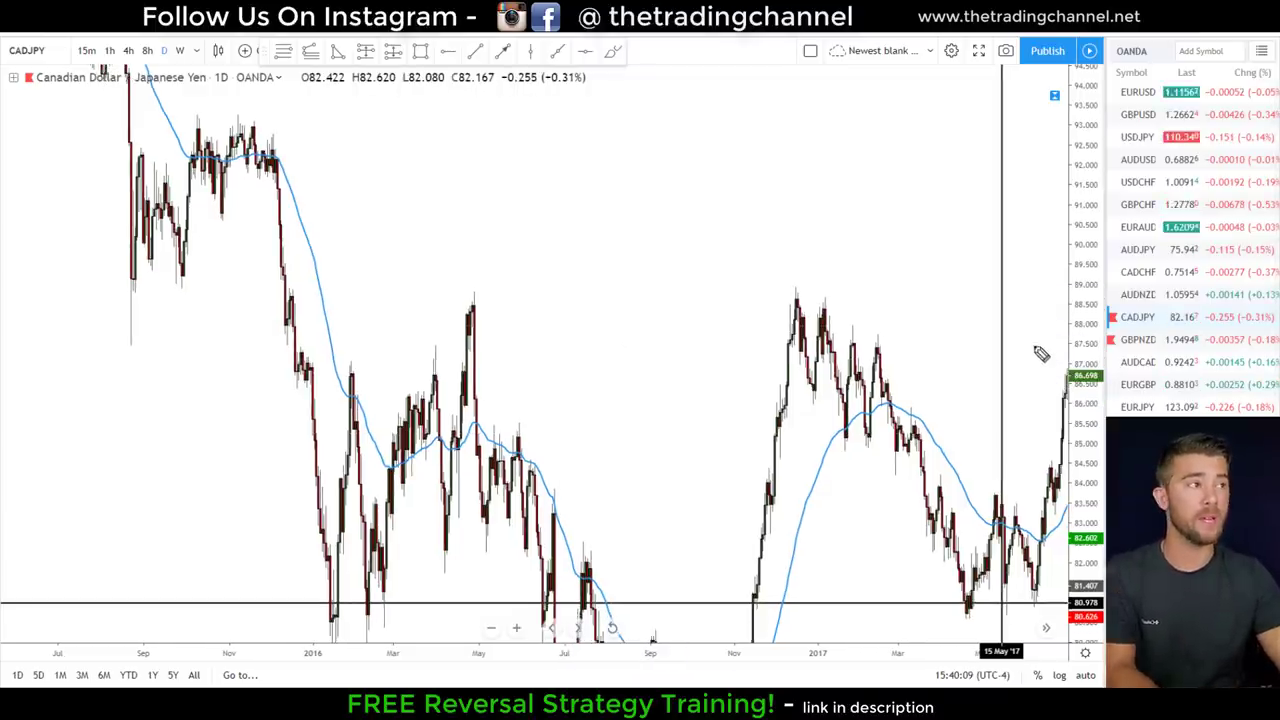
pyautogui.moveTo(1065, 340)
pyautogui.mouseDown()
pyautogui.moveTo(1034, 371)
pyautogui.moveTo(1075, 424)
pyautogui.mouseUp()
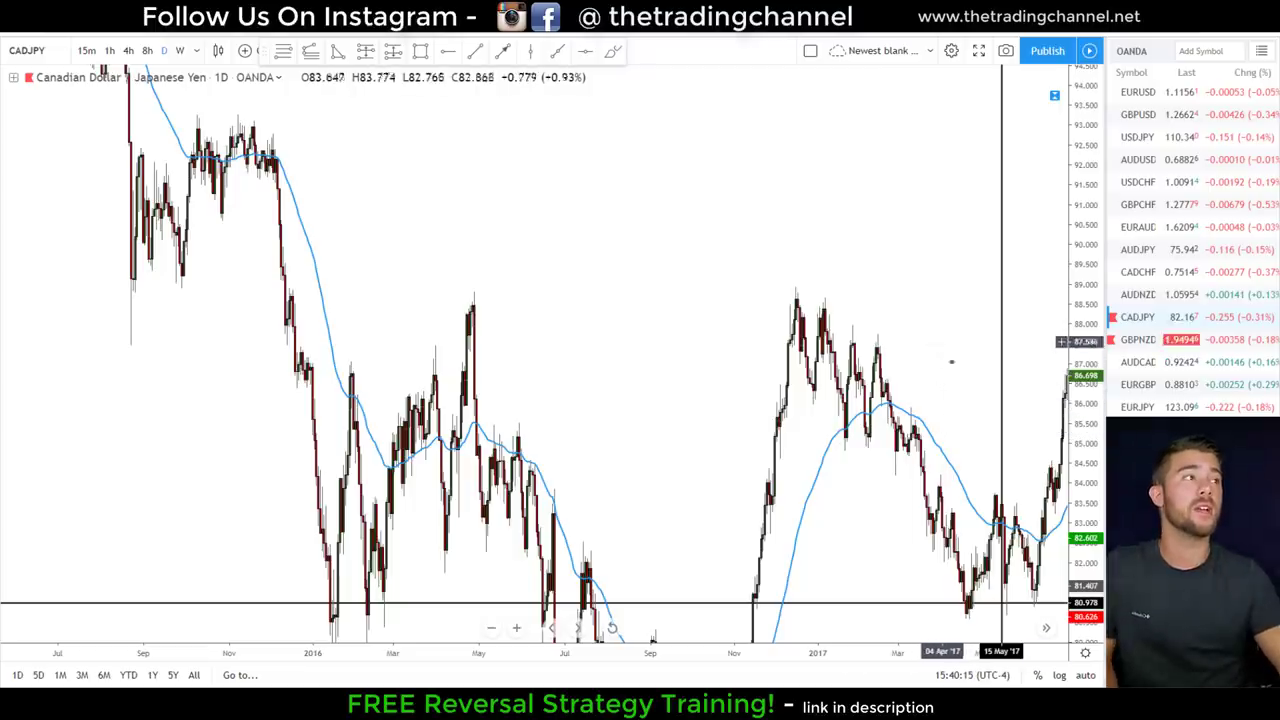
pyautogui.click(551, 57)
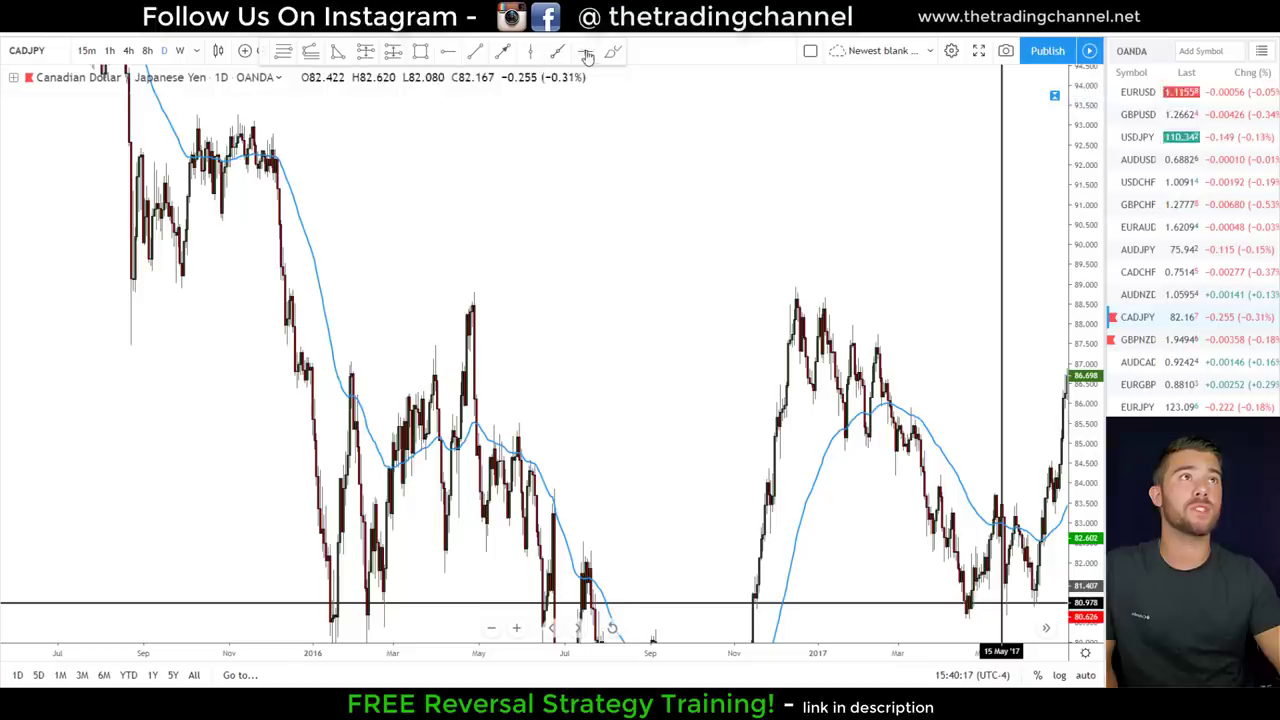
pyautogui.click(751, 299)
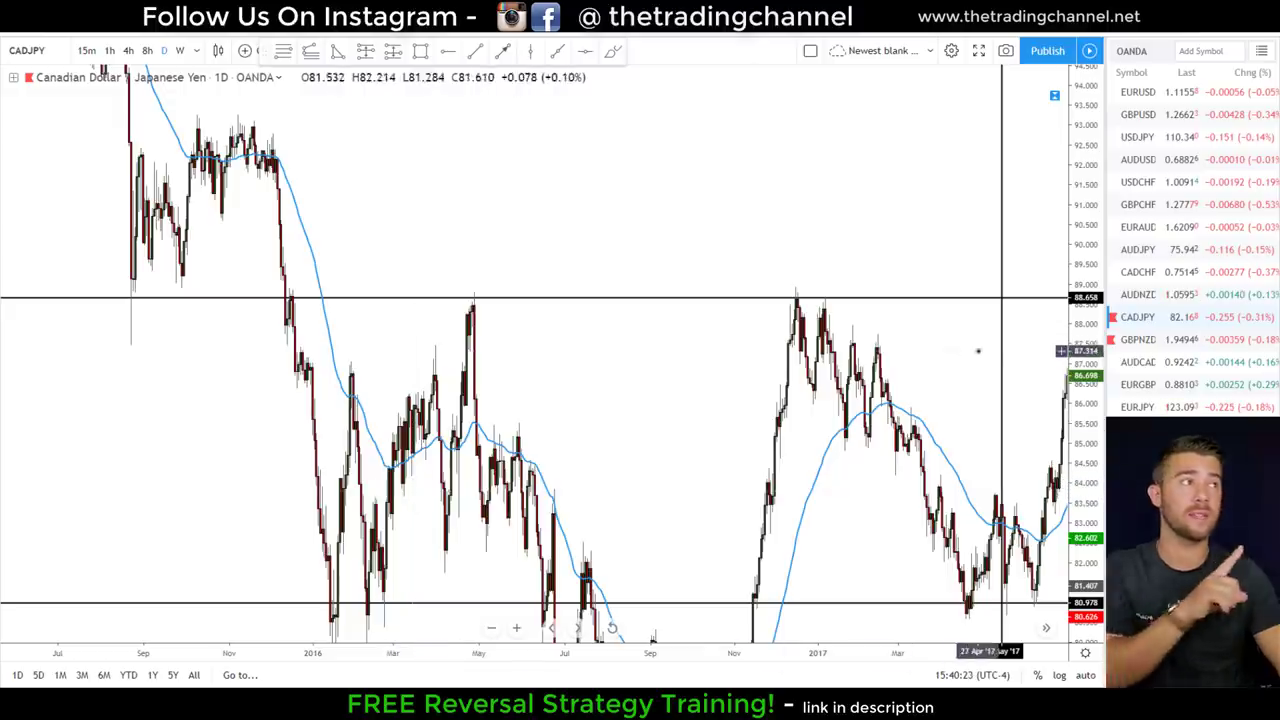
pyautogui.moveTo(1064, 340); pyautogui.dragTo(1068, 405)
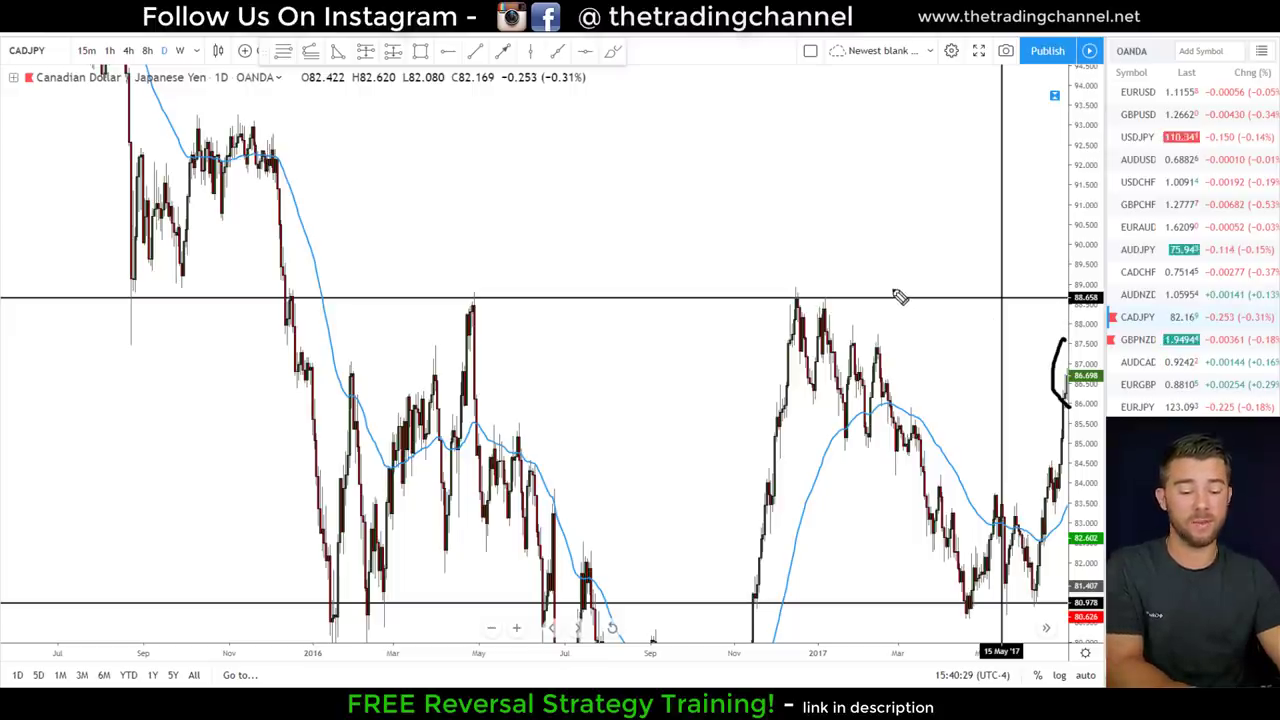
pyautogui.hotkey('ctrl', 'z')
# Step: Draw a pale red rectangle around the 88.658 line where the June–July 2017 rally reaches it
pyautogui.moveTo(940, 334); pyautogui.dragTo(851, 334)
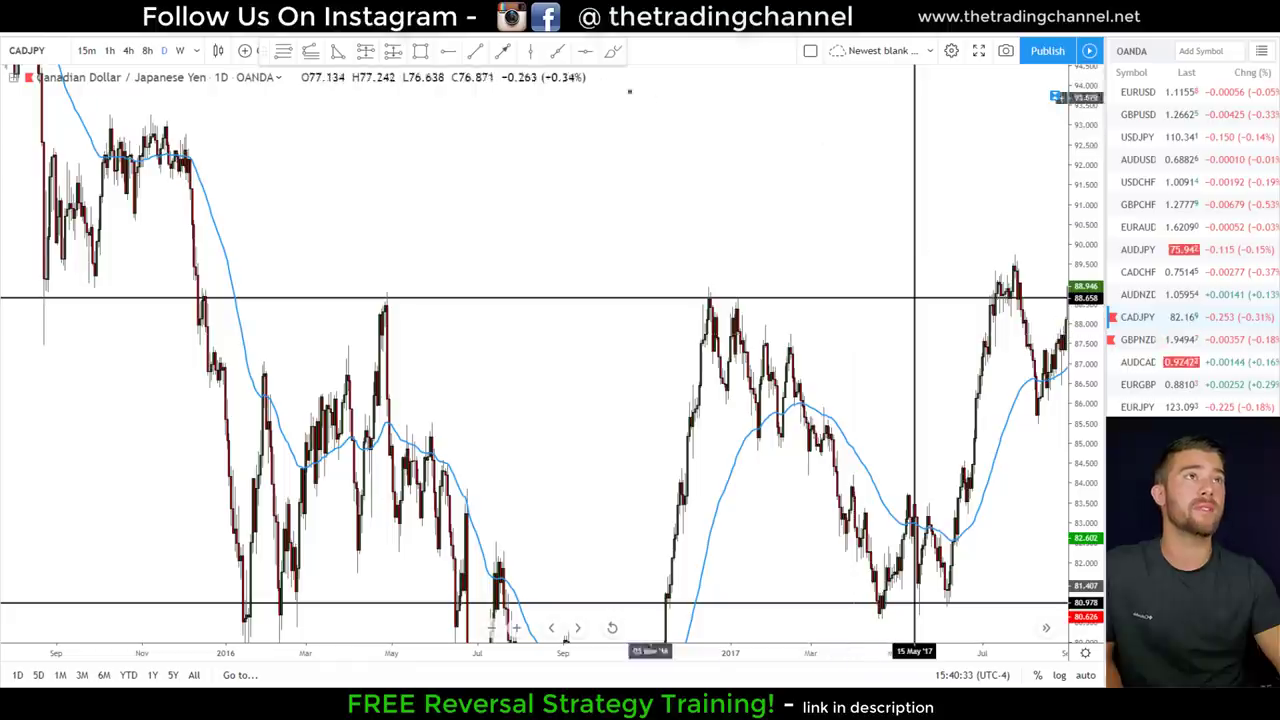
pyautogui.click(421, 52)
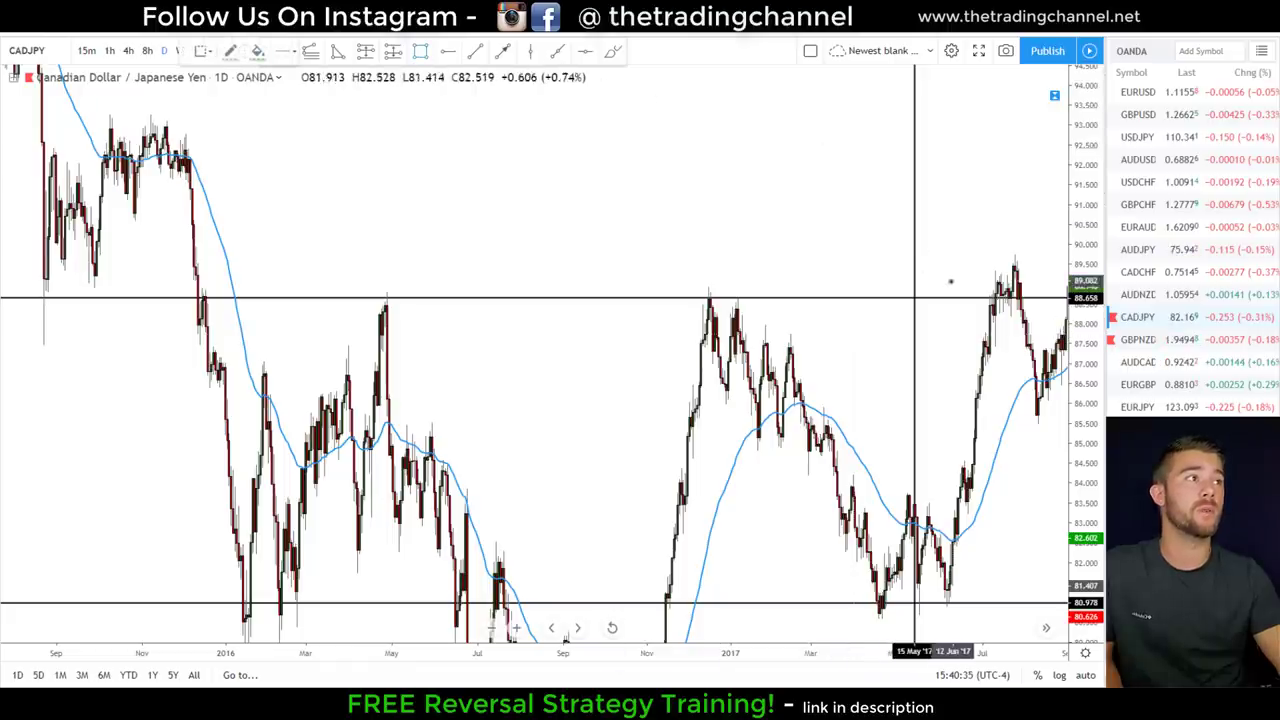
pyautogui.moveTo(937, 287); pyautogui.dragTo(1024, 304)
pyautogui.click(176, 51)
pyautogui.click(186, 94)
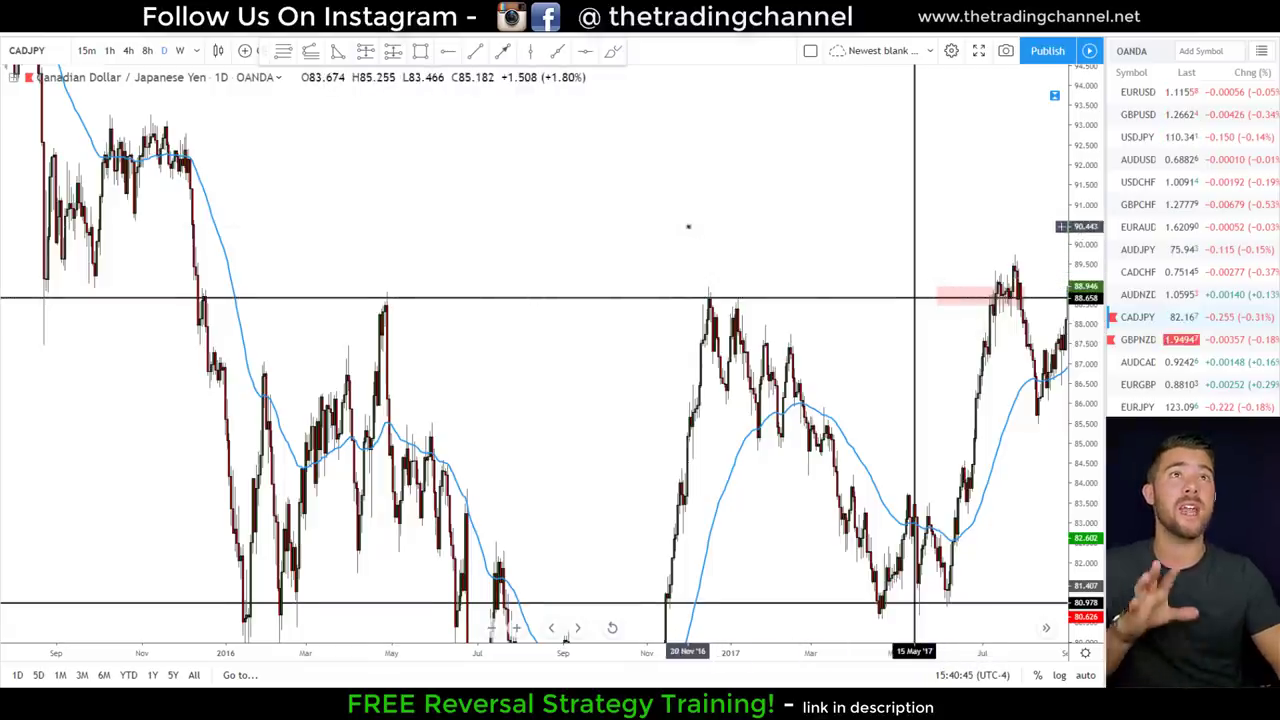
# Step: Switch the chart to the 4-hour timeframe and hide the 50-period EMA
pyautogui.hscroll(1, 456, 162)
pyautogui.click(128, 50)
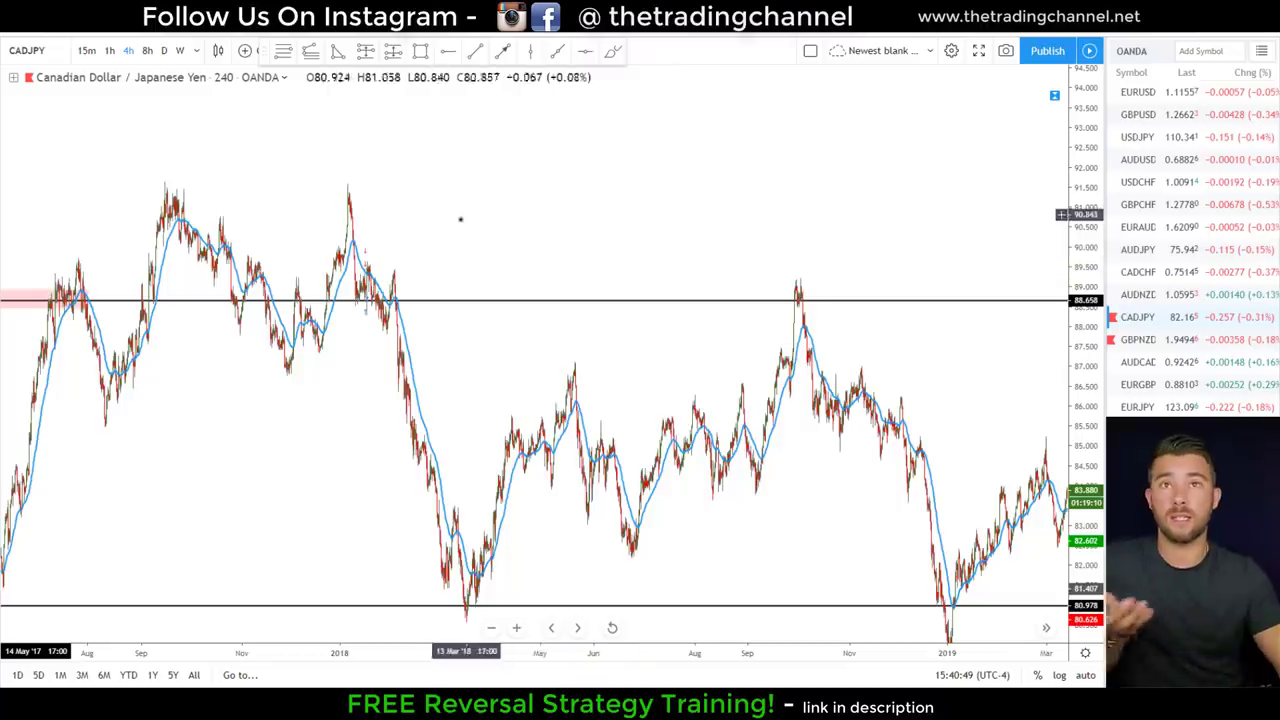
pyautogui.hscroll(-3, 134, 226)
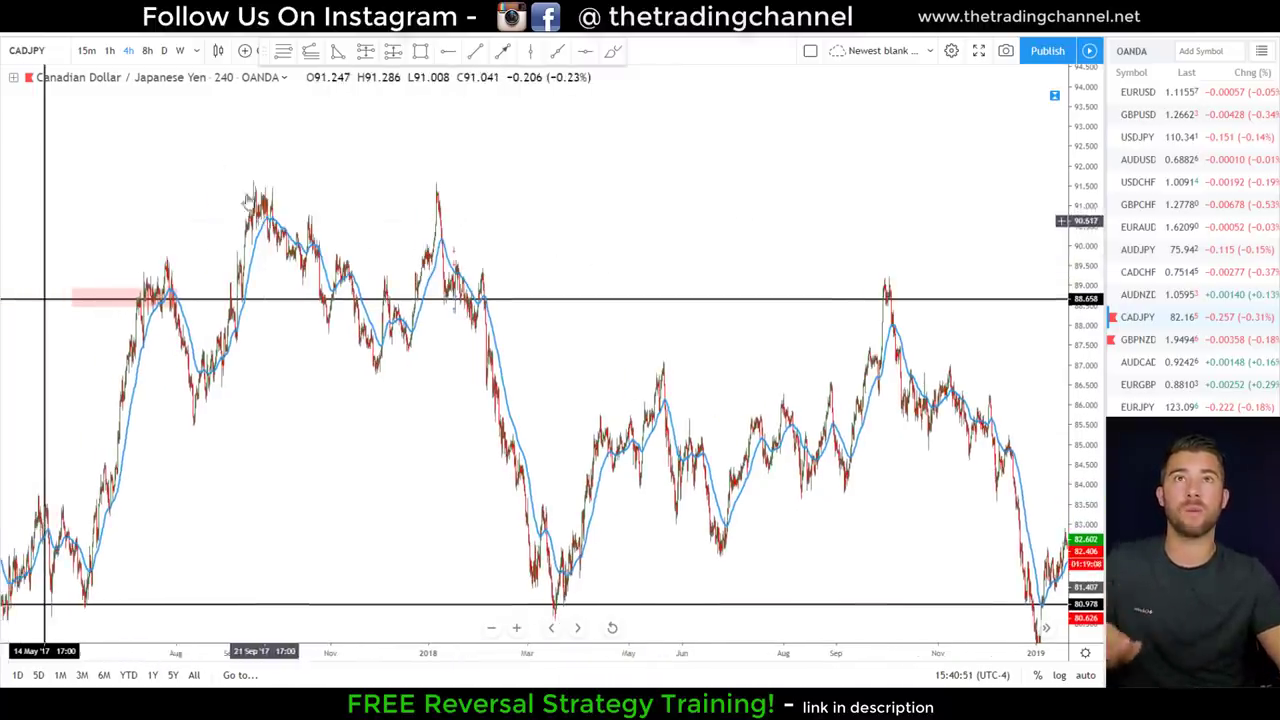
pyautogui.moveTo(80, 95)
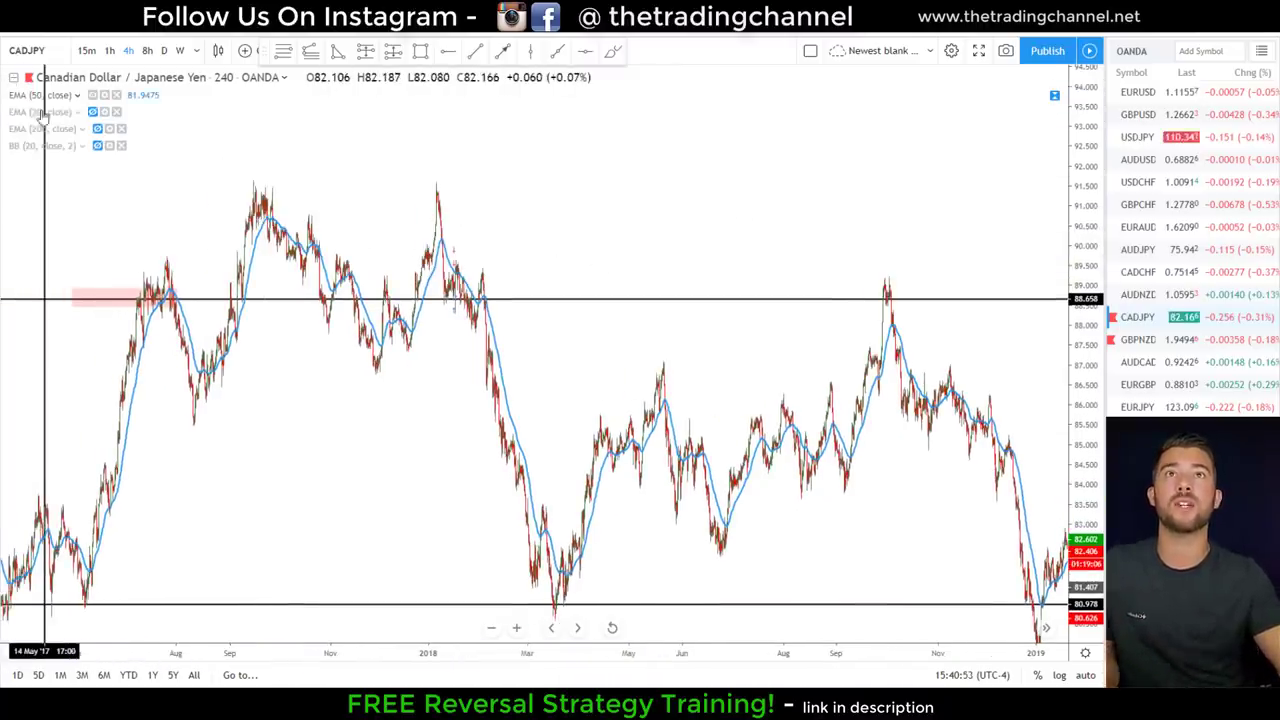
# Step: Examine the June–July 2017 rally into the red zone at 88.658 on the 4-hour chart
pyautogui.moveTo(143, 168); pyautogui.dragTo(1062, 168)
pyautogui.scroll(5, 1062, 168)
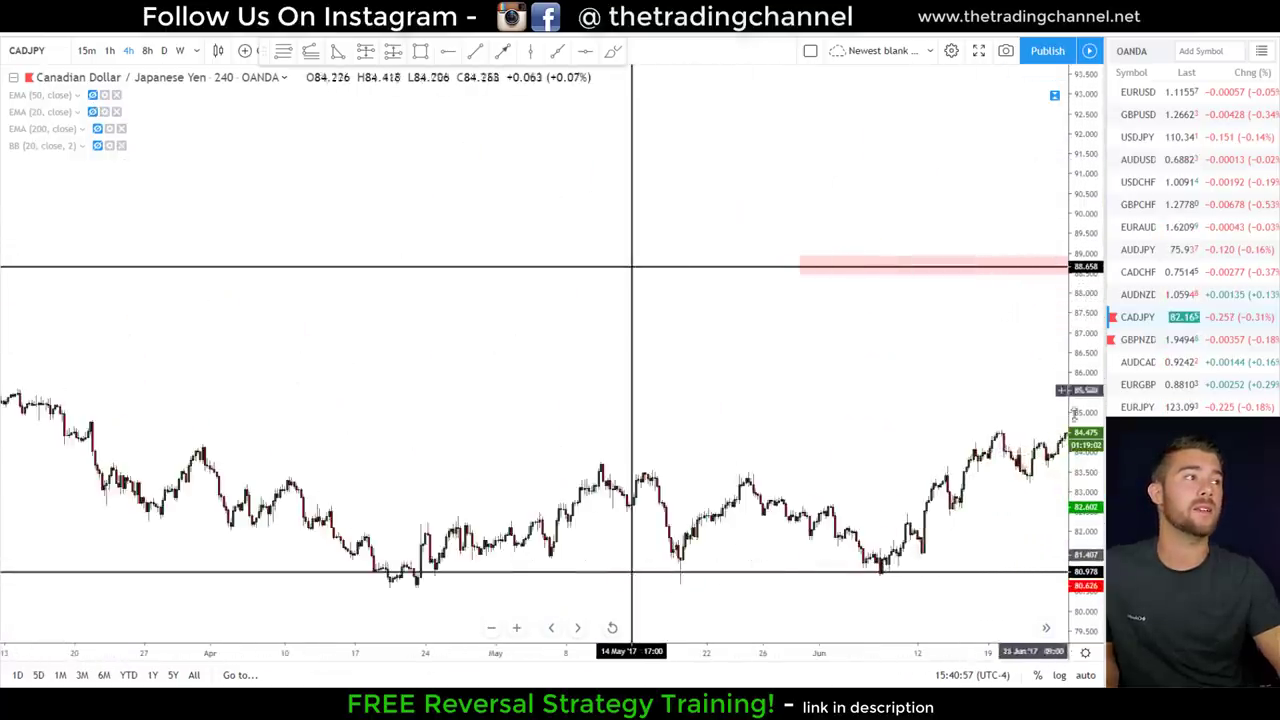
pyautogui.scroll(3, 1069, 318)
pyautogui.moveTo(1000, 363); pyautogui.dragTo(771, 374)
pyautogui.scroll(2, 880, 420)
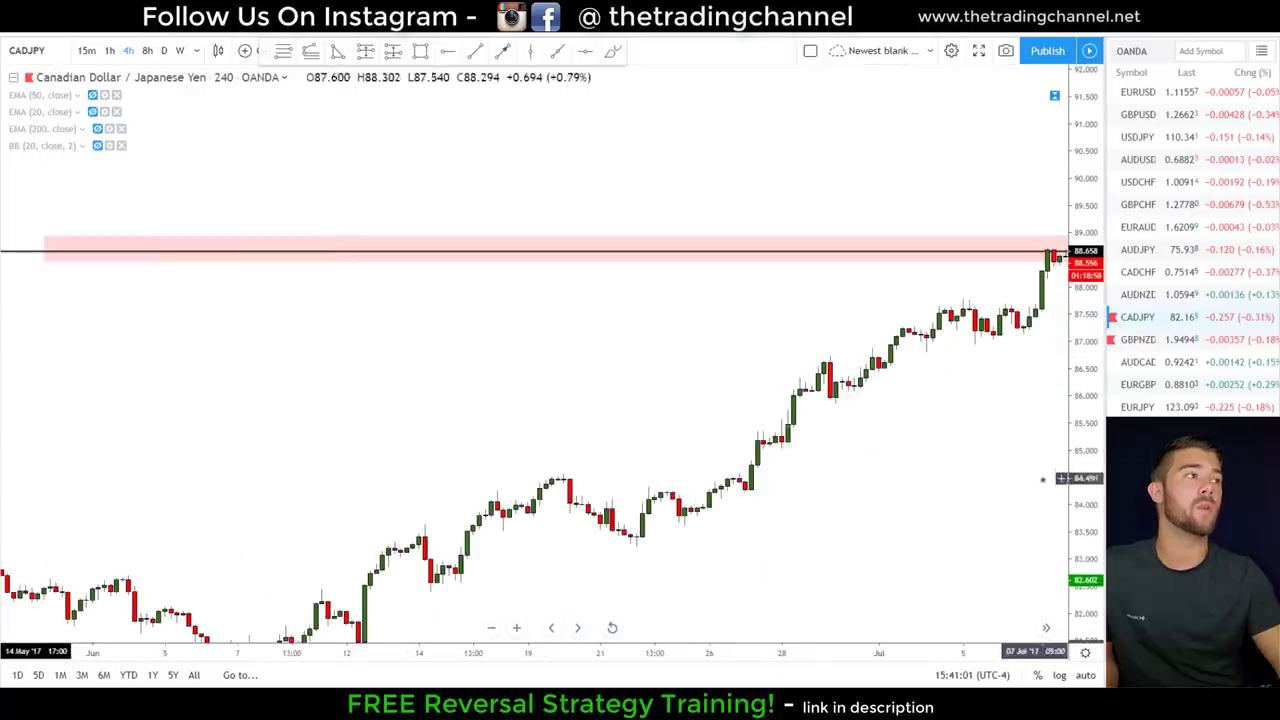
pyautogui.moveTo(1084, 486); pyautogui.dragTo(1013, 427)
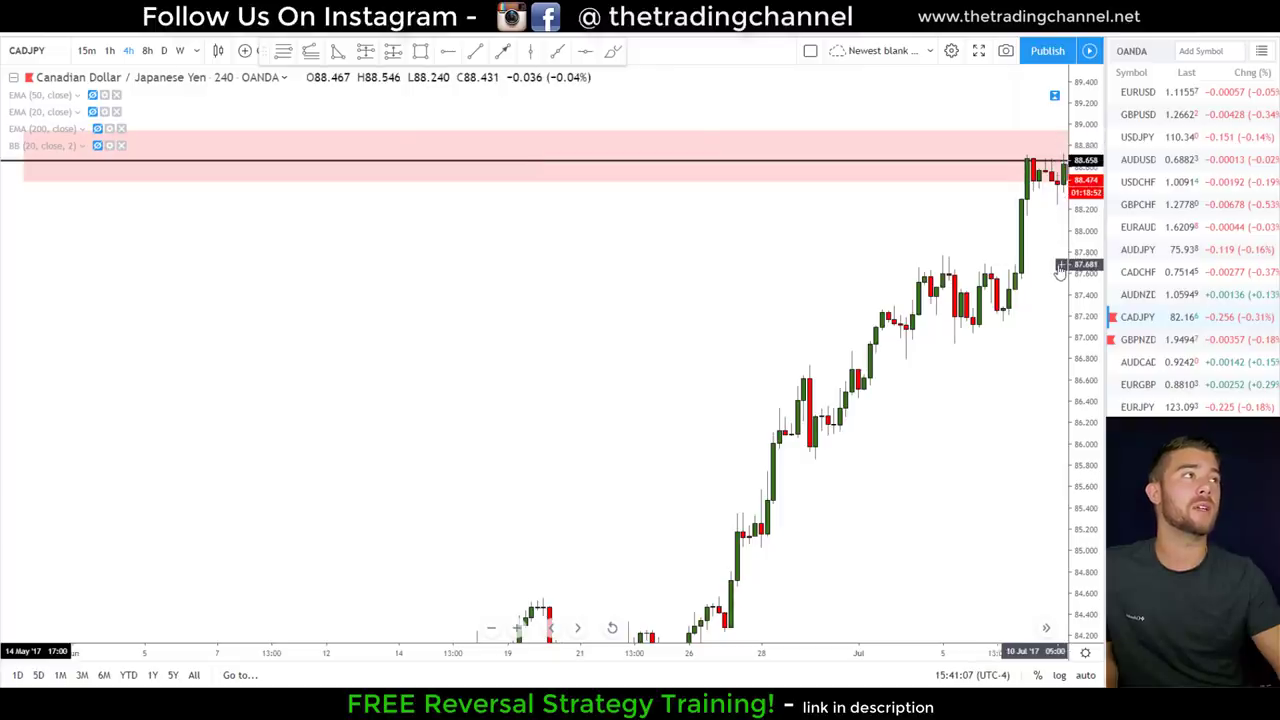
pyautogui.moveTo(1060, 270); pyautogui.dragTo(971, 277)
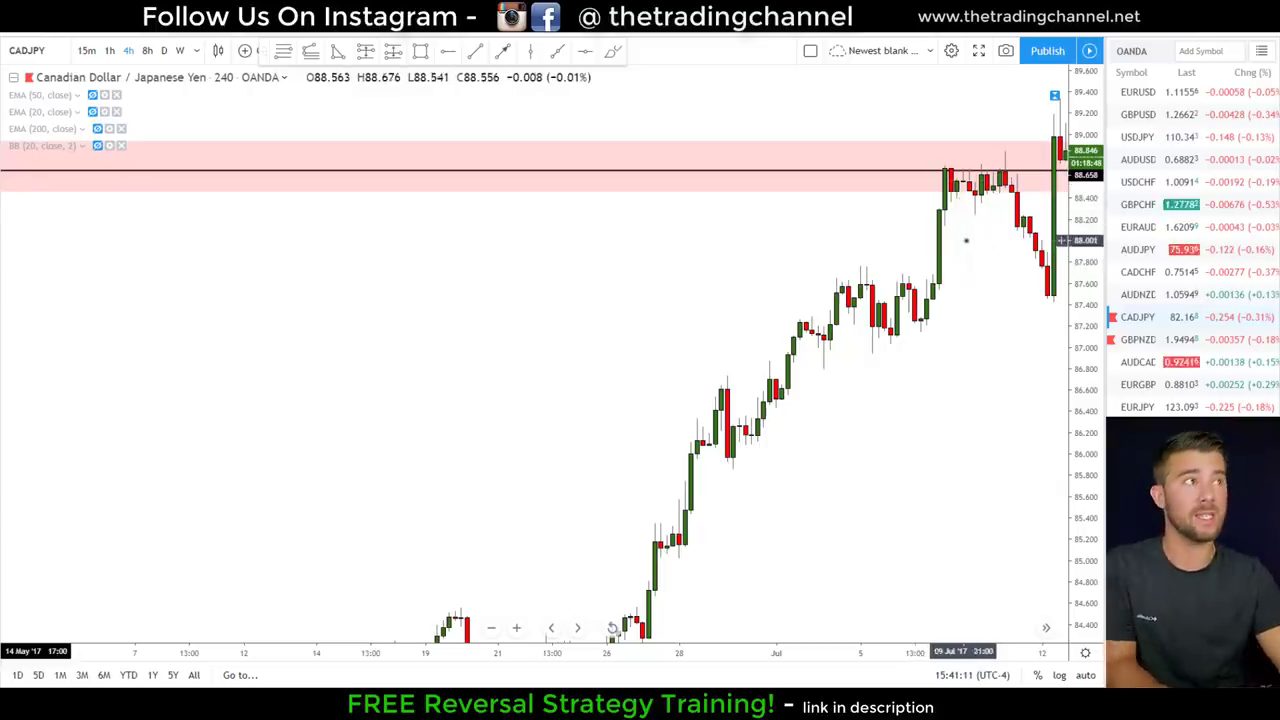
# Step: Trace the July 2017 rally, consolidation and drop at the red zone with the pen, write a 3 below the consolidation, and clear the marks
pyautogui.moveTo(928, 198)
pyautogui.mouseDown()
pyautogui.moveTo(950, 170)
pyautogui.moveTo(974, 212)
pyautogui.moveTo(986, 176)
pyautogui.mouseUp()
pyautogui.moveTo(979, 127)
pyautogui.mouseDown()
pyautogui.moveTo(972, 160)
pyautogui.moveTo(988, 177)
pyautogui.moveTo(1033, 177)
pyautogui.mouseUp()
pyautogui.moveTo(1014, 131); pyautogui.dragTo(985, 131)
pyautogui.moveTo(992, 296); pyautogui.dragTo(1052, 290)
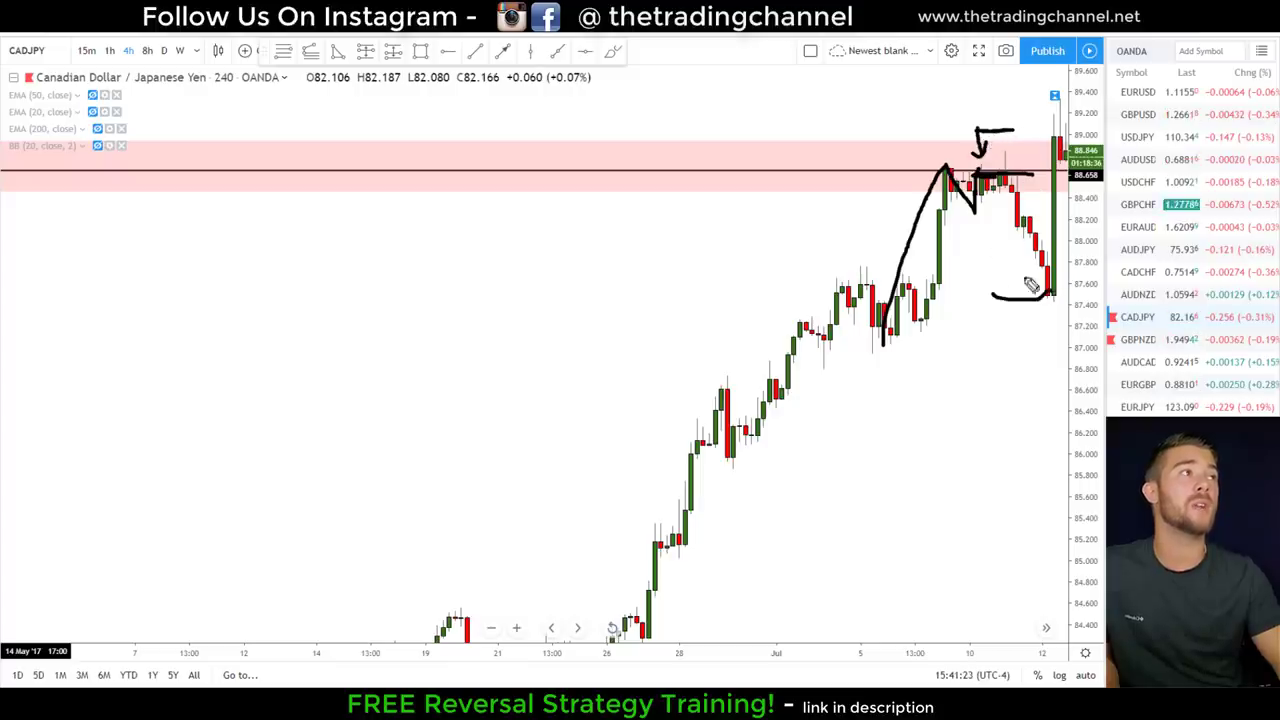
pyautogui.moveTo(1018, 190); pyautogui.dragTo(1019, 318)
pyautogui.moveTo(1028, 140); pyautogui.dragTo(1028, 177)
pyautogui.moveTo(966, 228)
pyautogui.mouseDown()
pyautogui.moveTo(986, 246)
pyautogui.moveTo(970, 266)
pyautogui.mouseUp()
pyautogui.moveTo(943, 130); pyautogui.dragTo(944, 168)
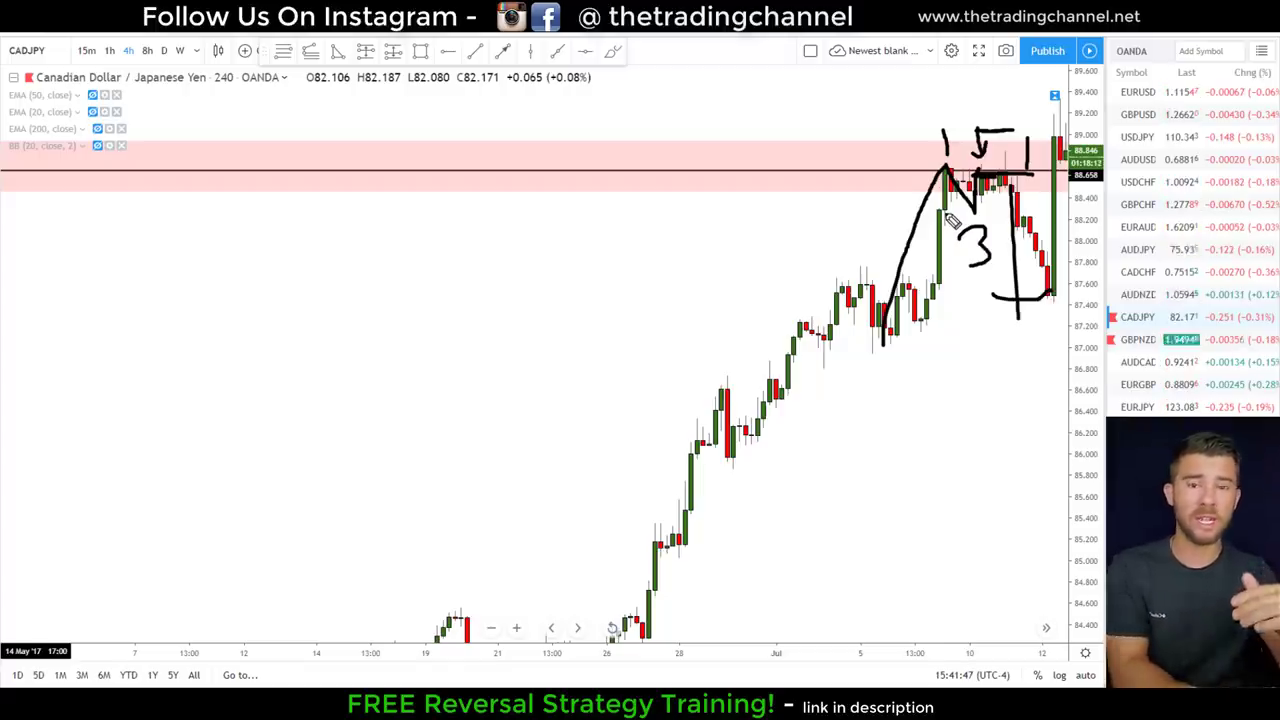
pyautogui.press('e')
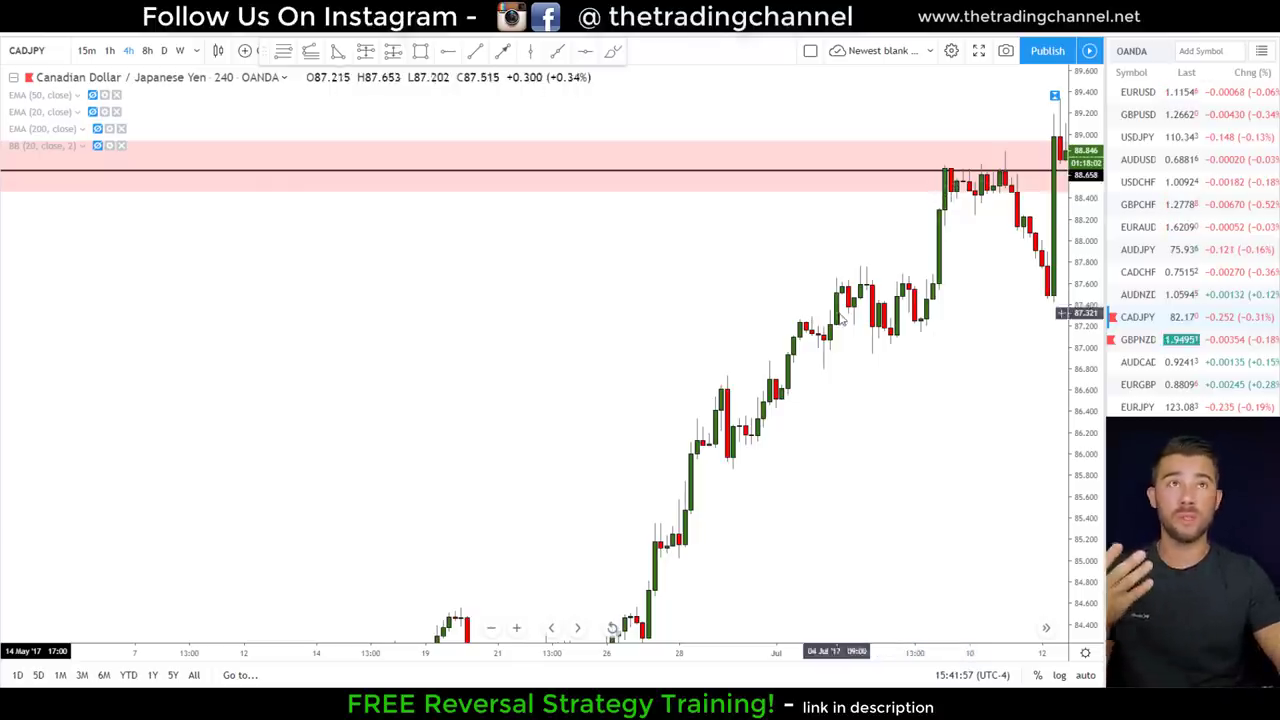
# Step: Show the 50-period EMA again and measure the bar range of the rally from 27 June to 10 July 2017
pyautogui.click(92, 95)
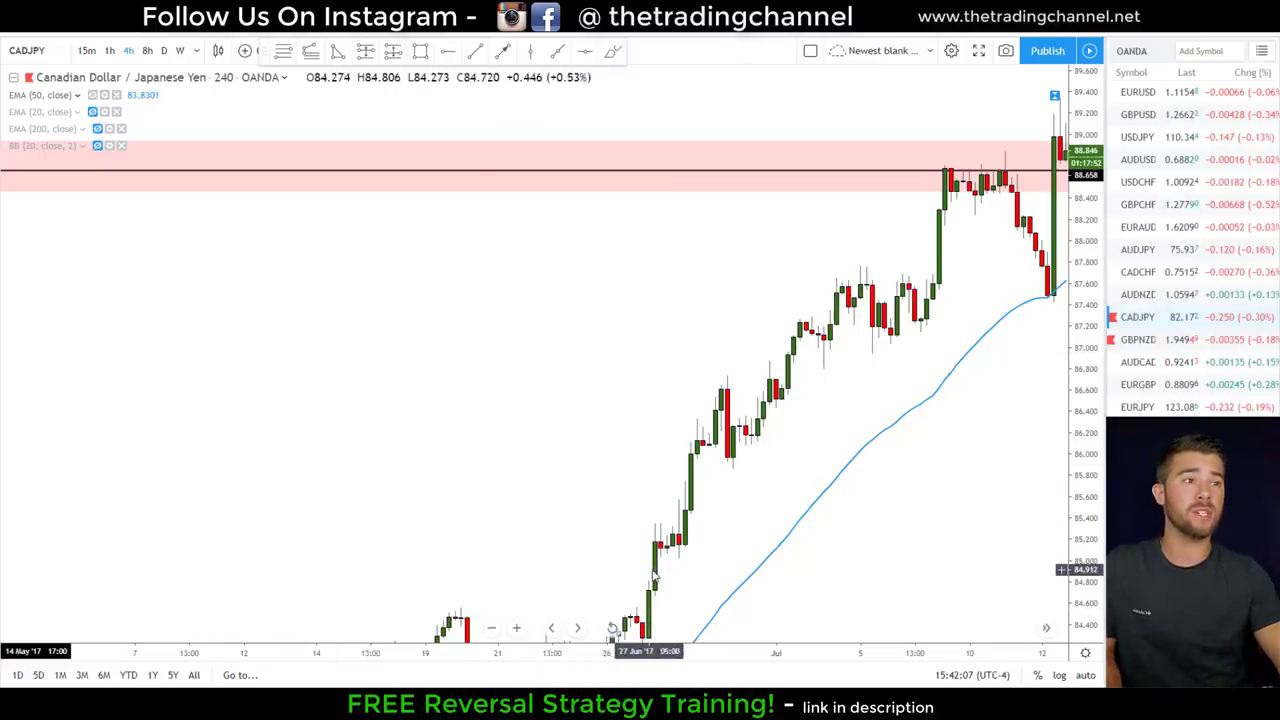
pyautogui.keyDown('shift'); pyautogui.click(652, 570); pyautogui.keyUp('shift')
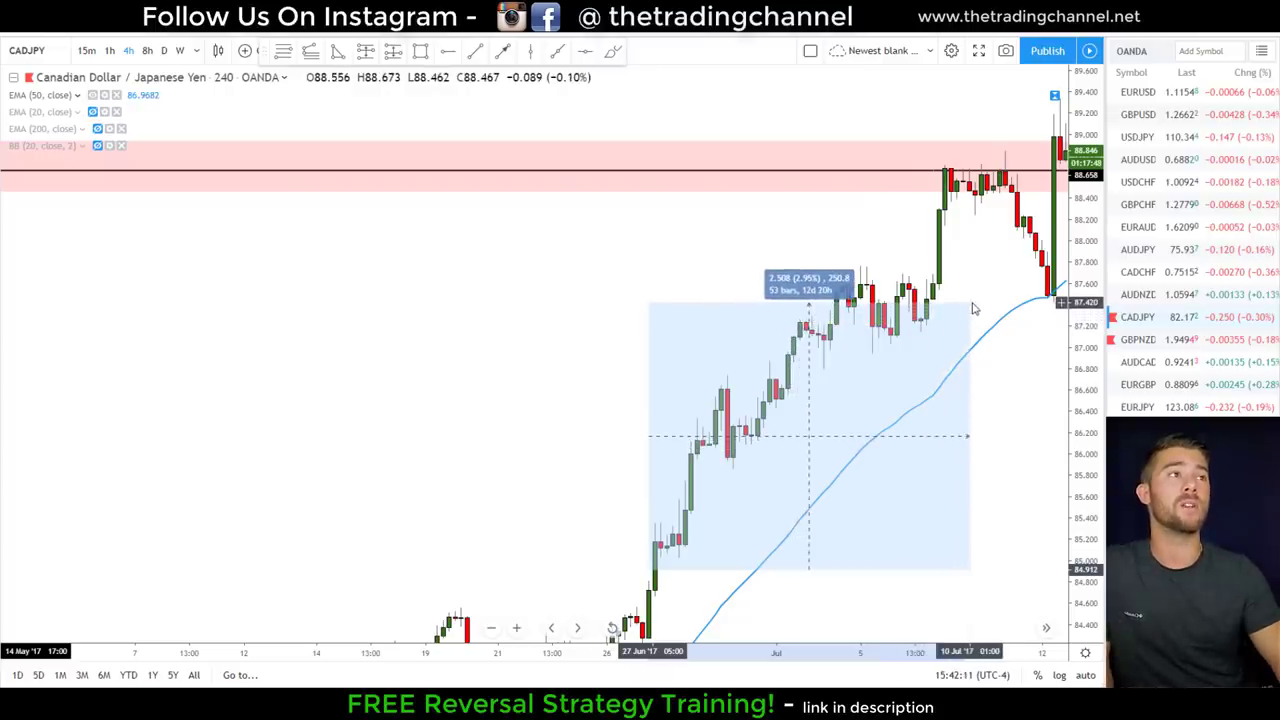
pyautogui.click(953, 308)
pyautogui.moveTo(957, 306); pyautogui.dragTo(794, 337)
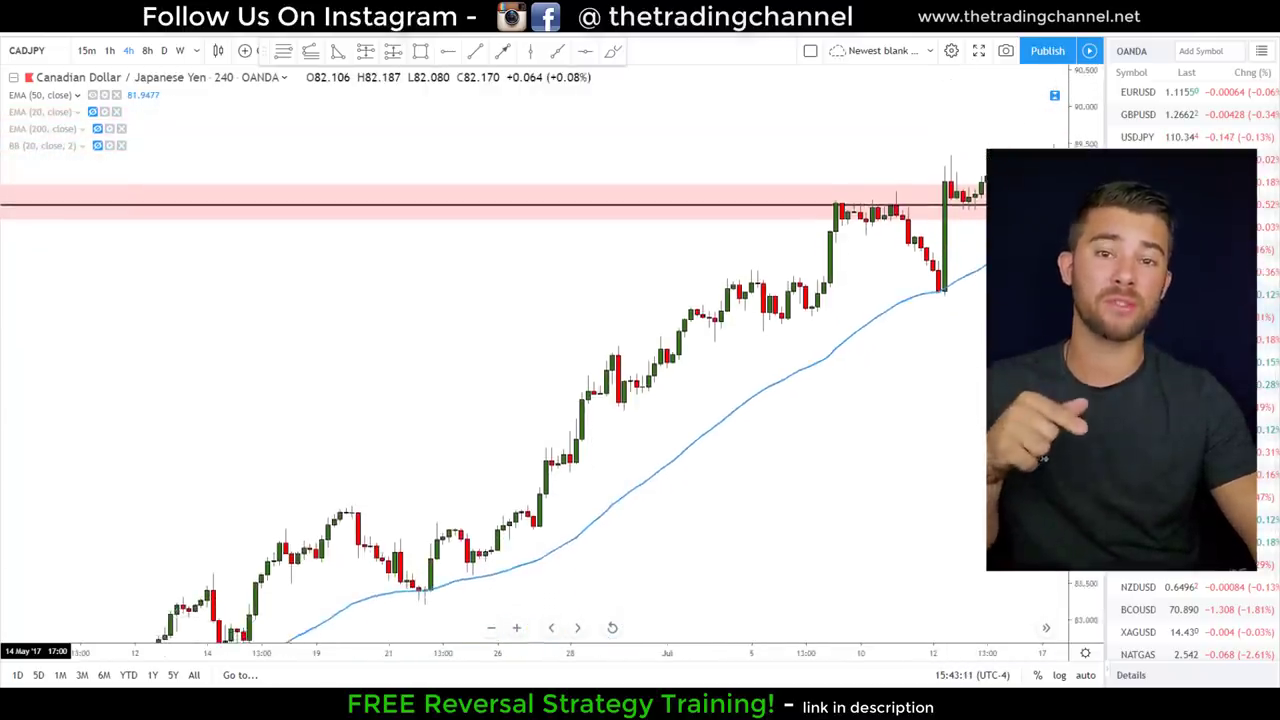
pyautogui.scroll(-3, 940, 410)
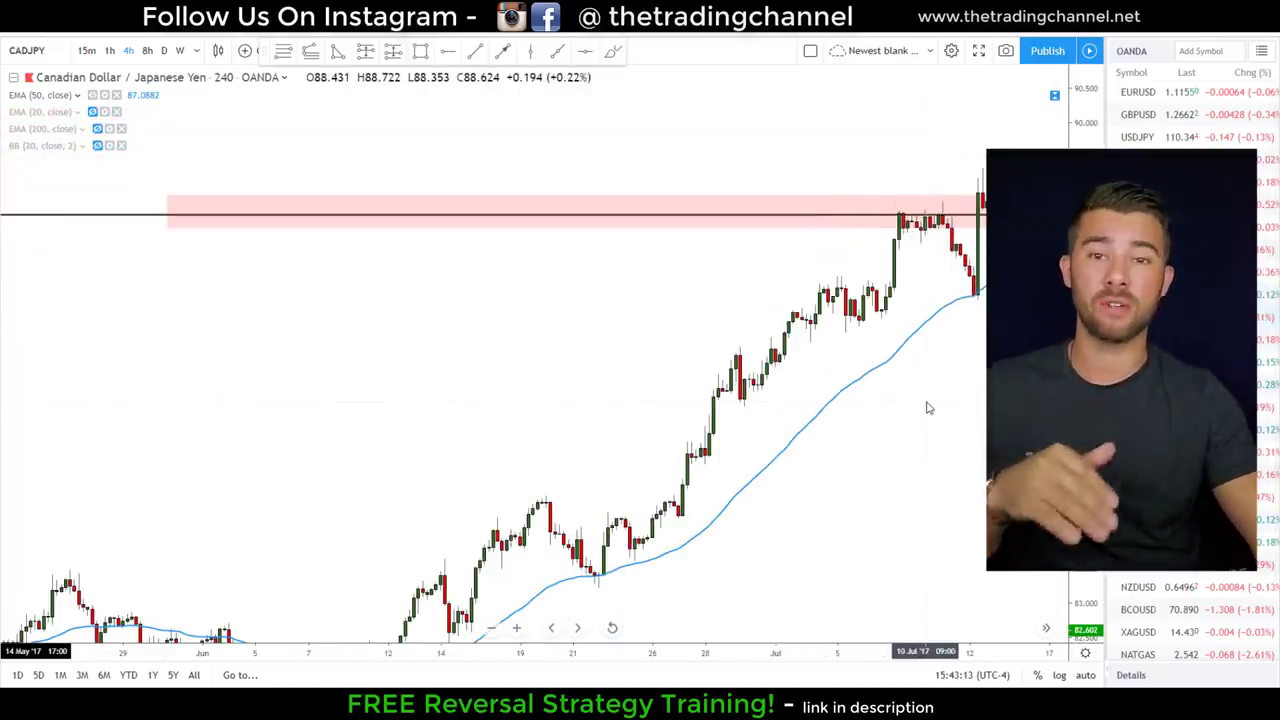